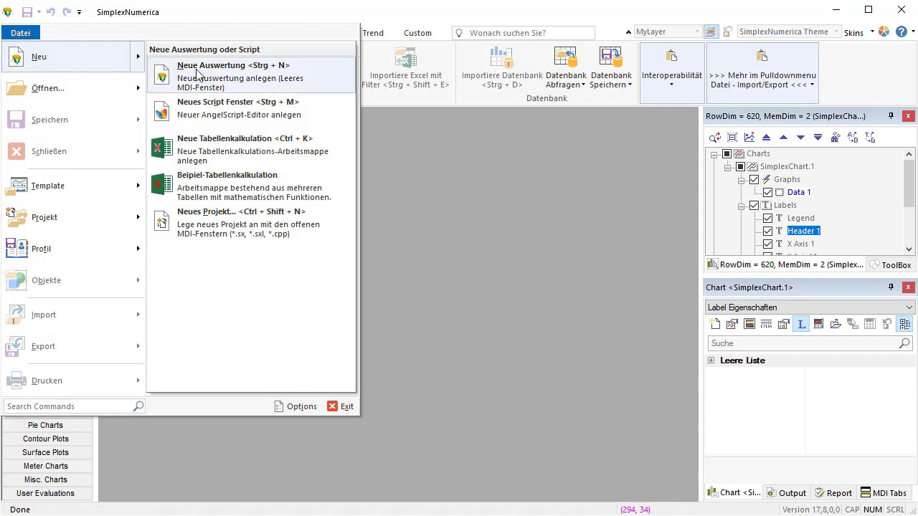
# Create a new empty evaluation and start the Simplexety calculator with the Return Nothing option.
pyautogui.click(218, 72)
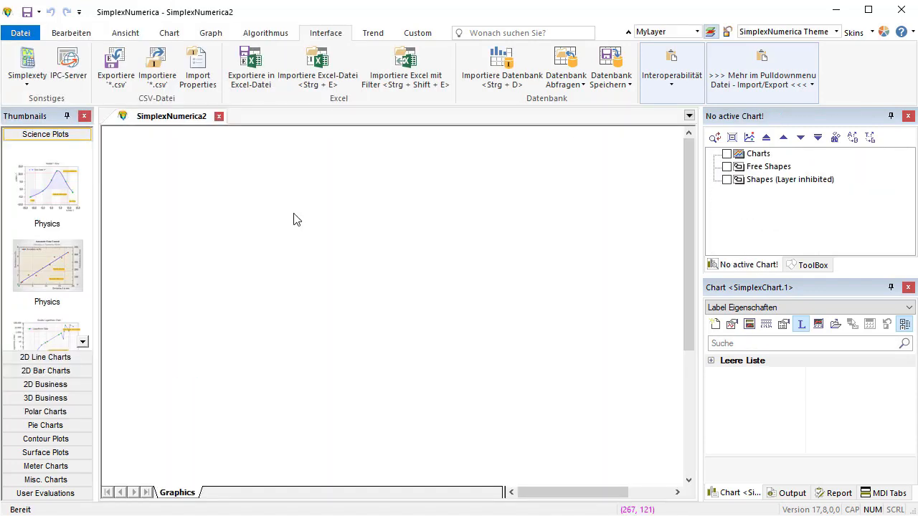
pyautogui.click(27, 87)
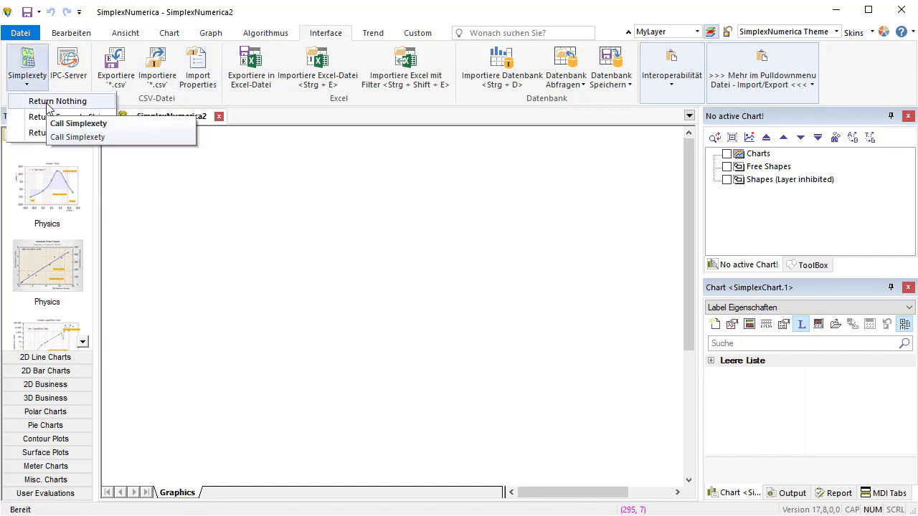
pyautogui.click(48, 108)
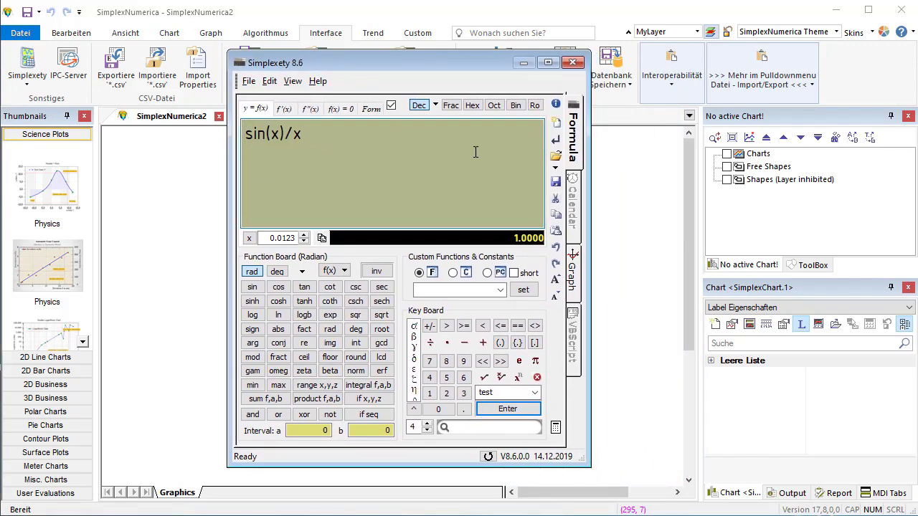
pyautogui.click(556, 160)
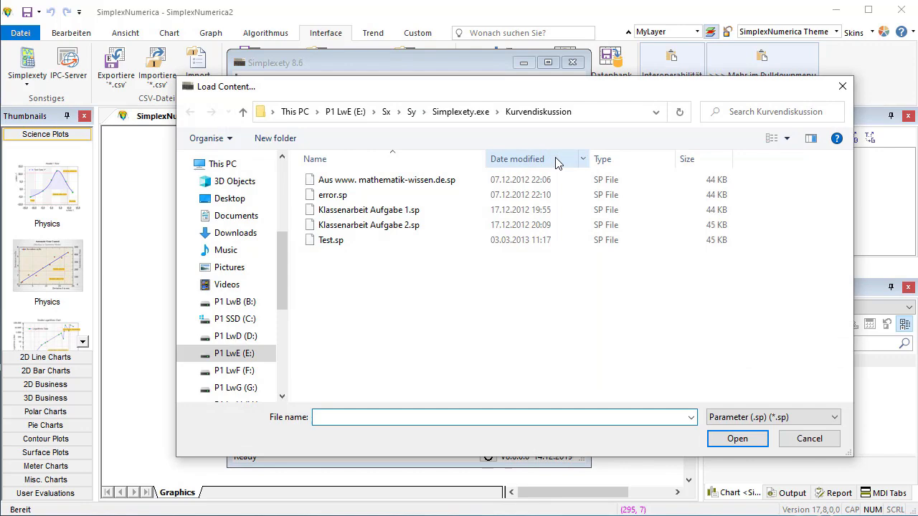
pyautogui.click(458, 180)
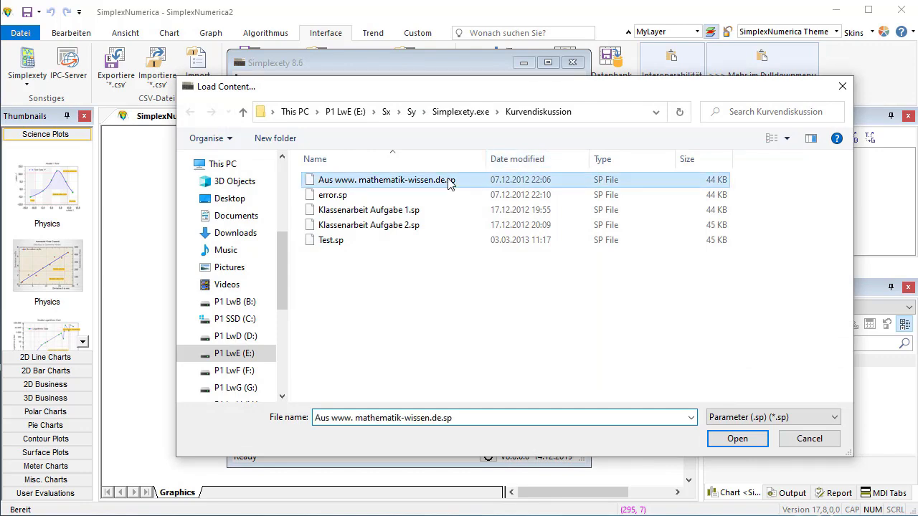
pyautogui.click(739, 439)
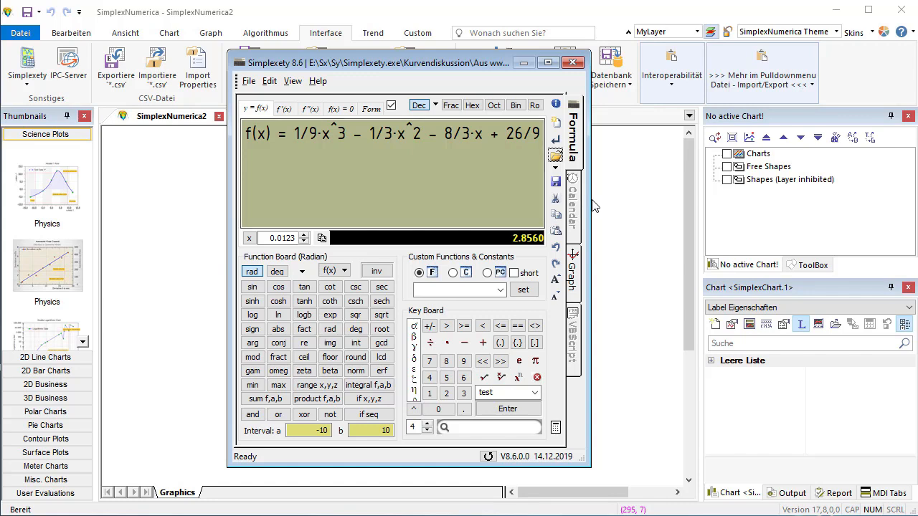
# Calculate the first derivative, the second derivative and the zeros of the loaded function.
pyautogui.click(284, 111)
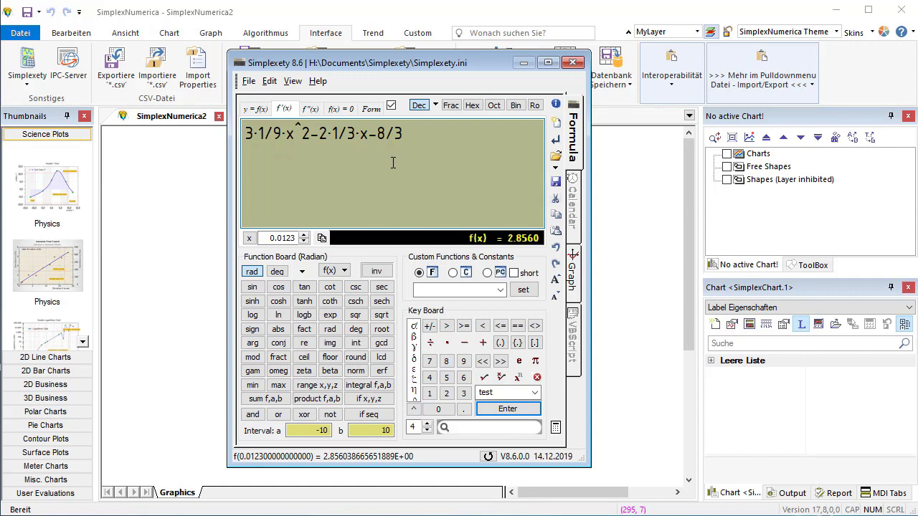
pyautogui.click(309, 113)
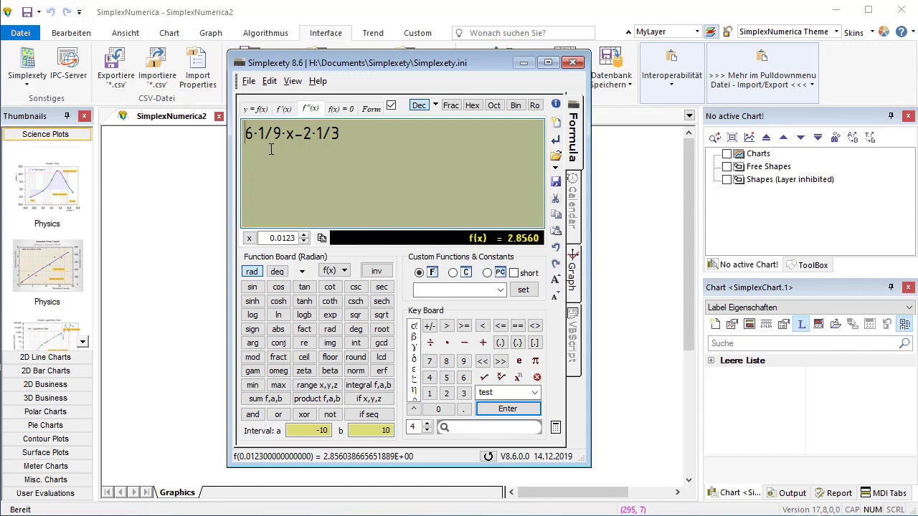
pyautogui.click(337, 112)
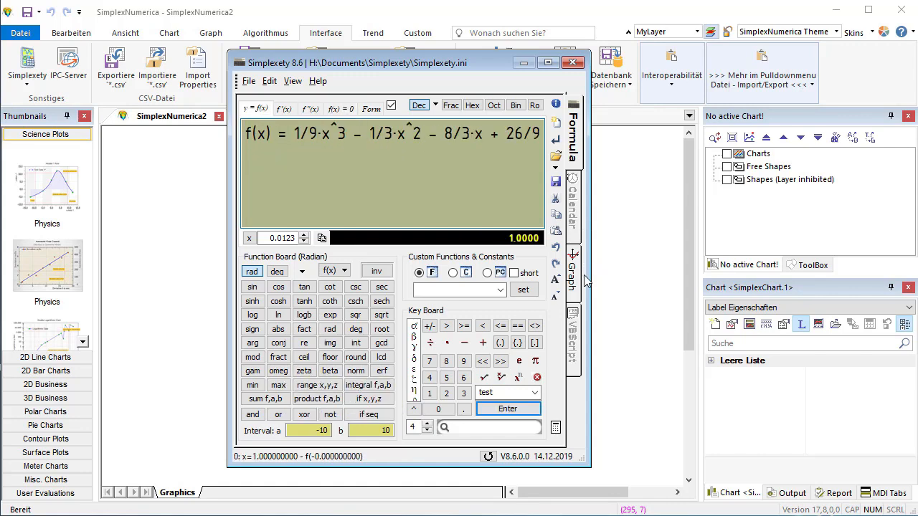
# Plot the function, zoom in slightly on its graph and generate the German curve discussion report (Kurvendiskussion).
pyautogui.click(573, 280)
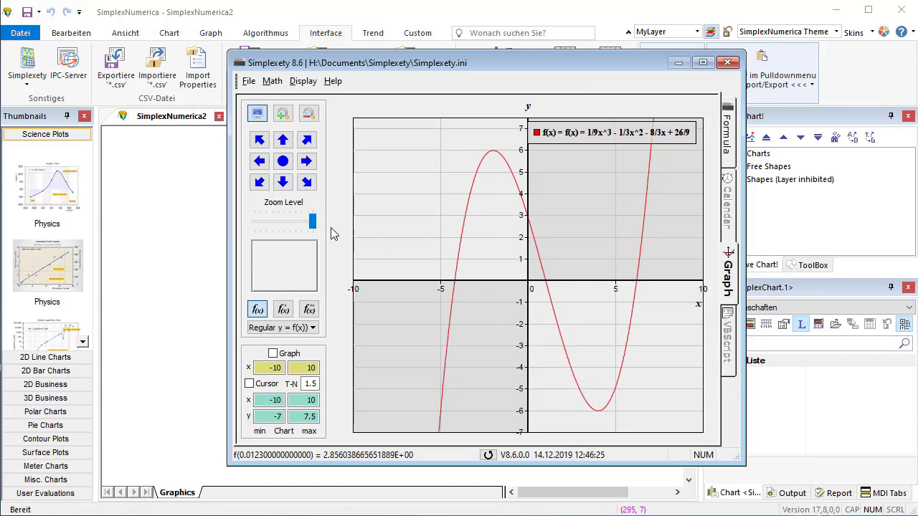
pyautogui.moveTo(313, 224); pyautogui.dragTo(299, 231)
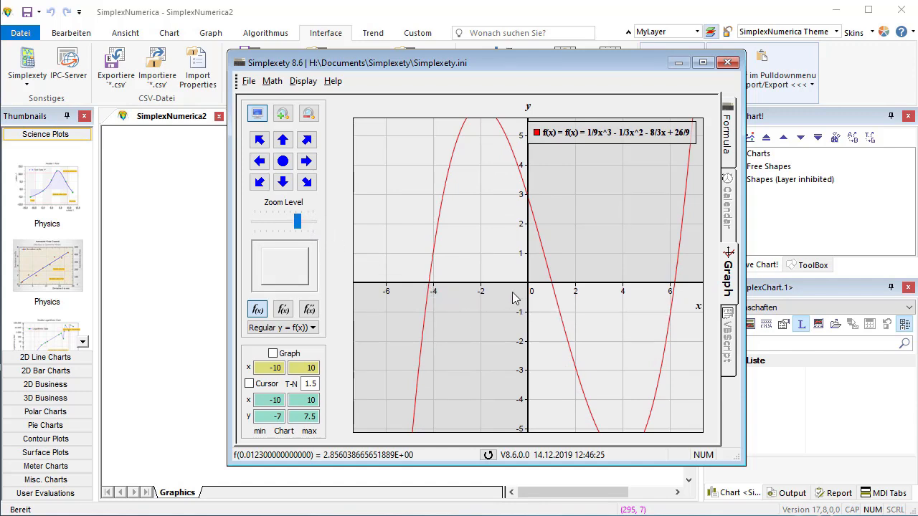
pyautogui.click(272, 82)
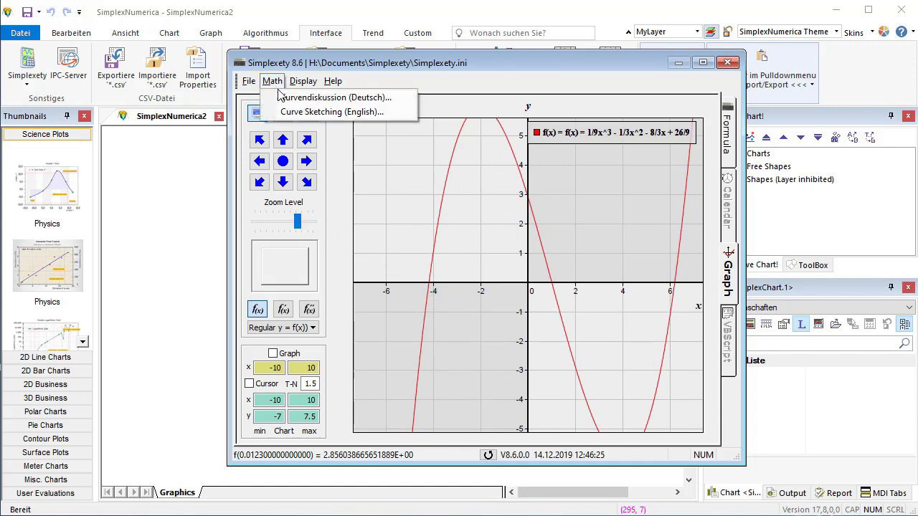
pyautogui.click(287, 101)
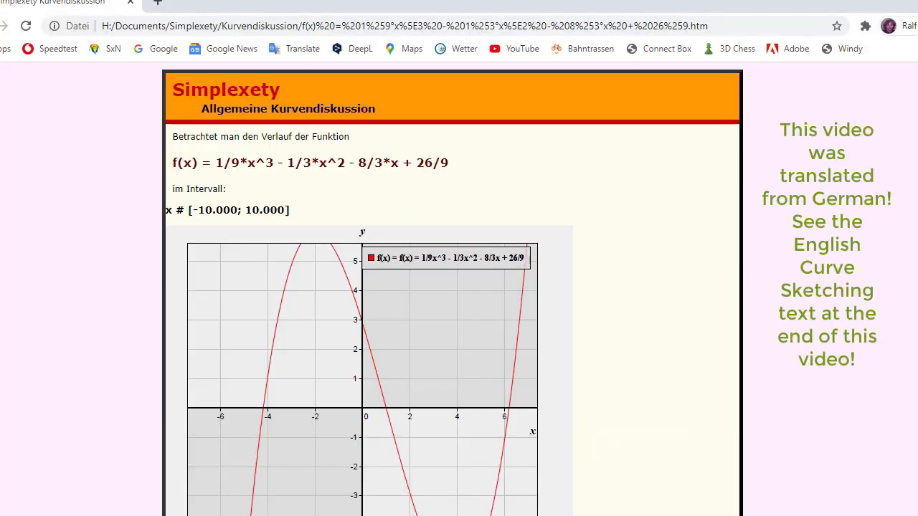
# Read through the curve discussion report, from the plot and derivatives through extrema, inflection point, tangent and curvature to the zeros.
pyautogui.scroll(-3, 635, 297)
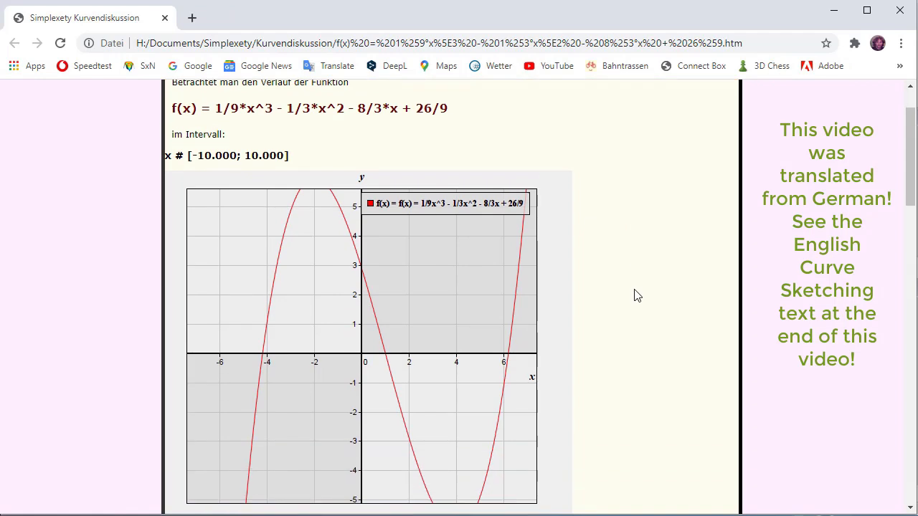
pyautogui.scroll(-1, 635, 296)
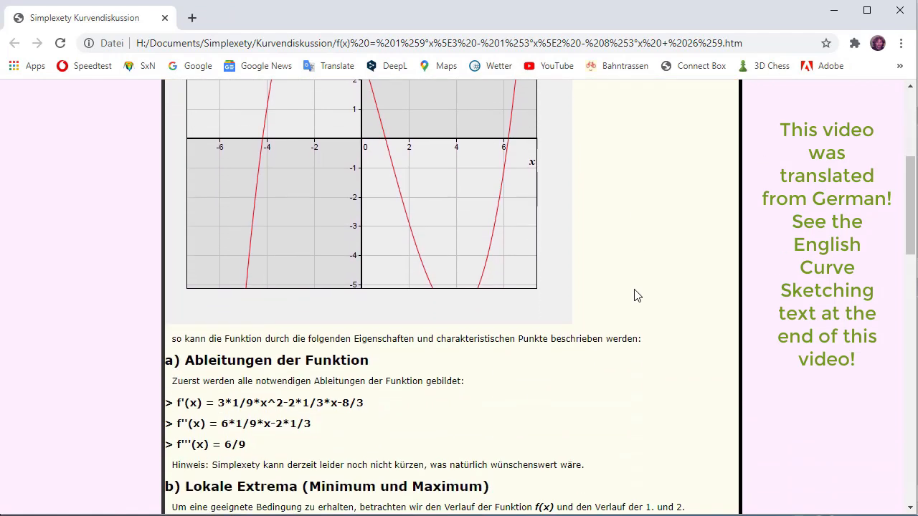
pyautogui.scroll(-1, 635, 296)
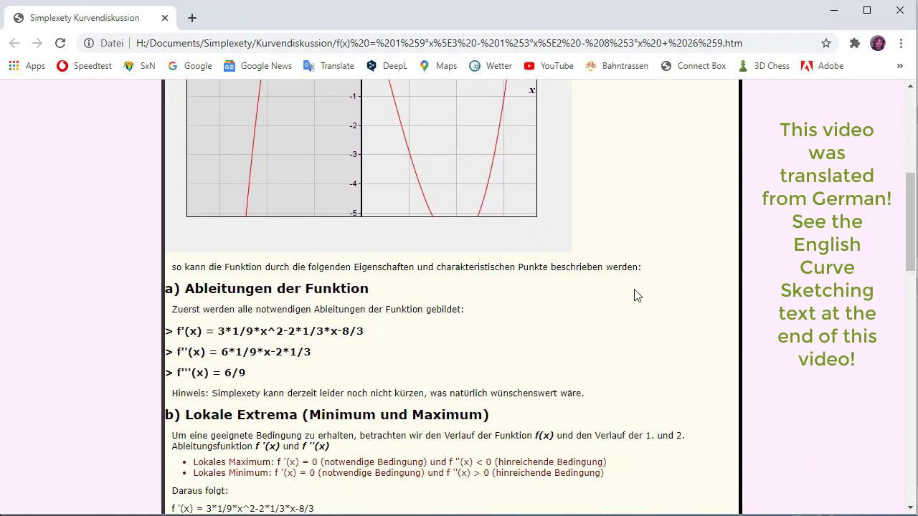
pyautogui.scroll(-1, 635, 296)
pyautogui.scroll(-1, 635, 296)
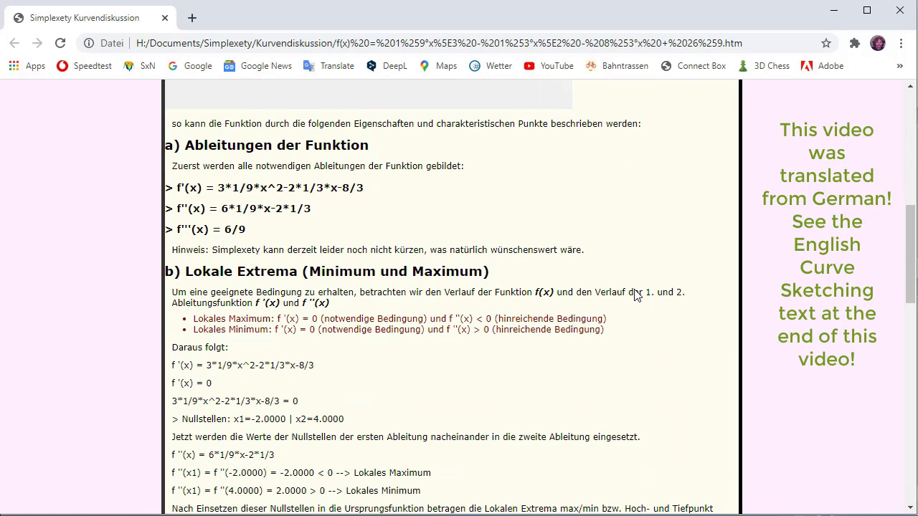
pyautogui.scroll(-1, 636, 296)
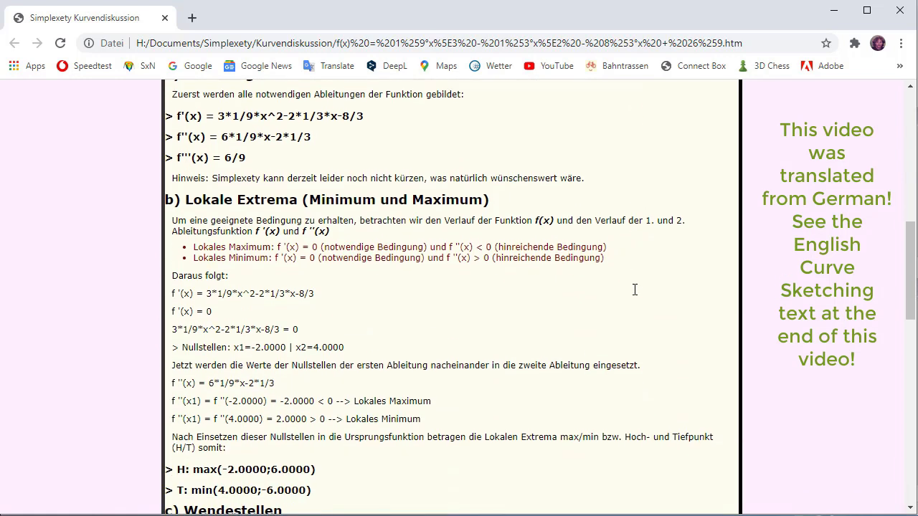
pyautogui.scroll(-1, 635, 290)
pyautogui.scroll(-1, 635, 296)
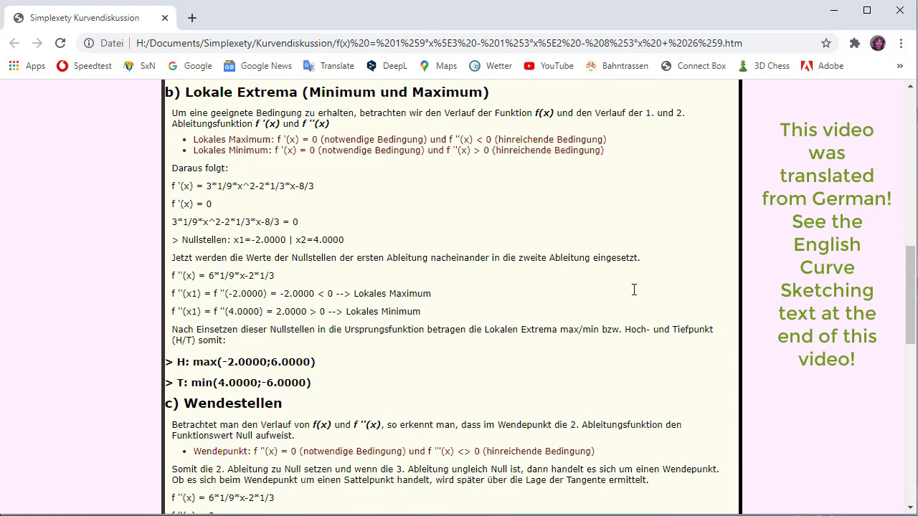
pyautogui.scroll(-1, 634, 289)
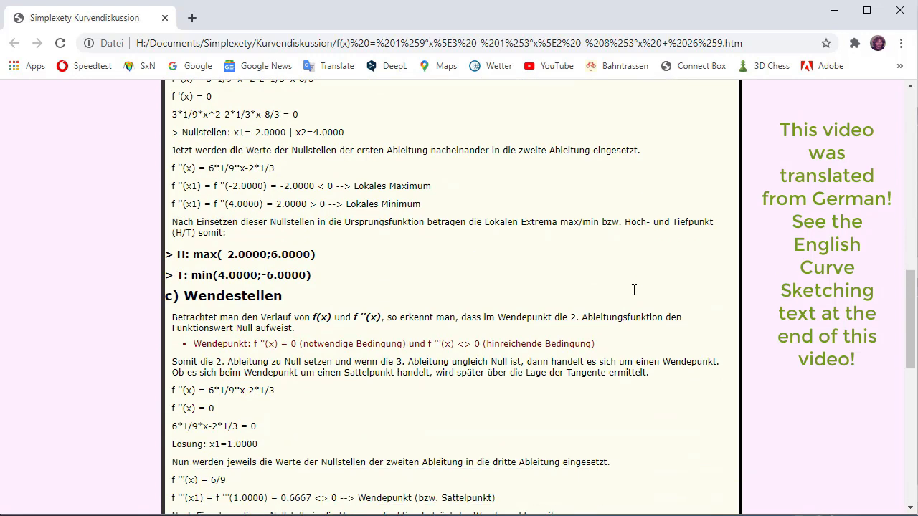
pyautogui.scroll(-1, 634, 289)
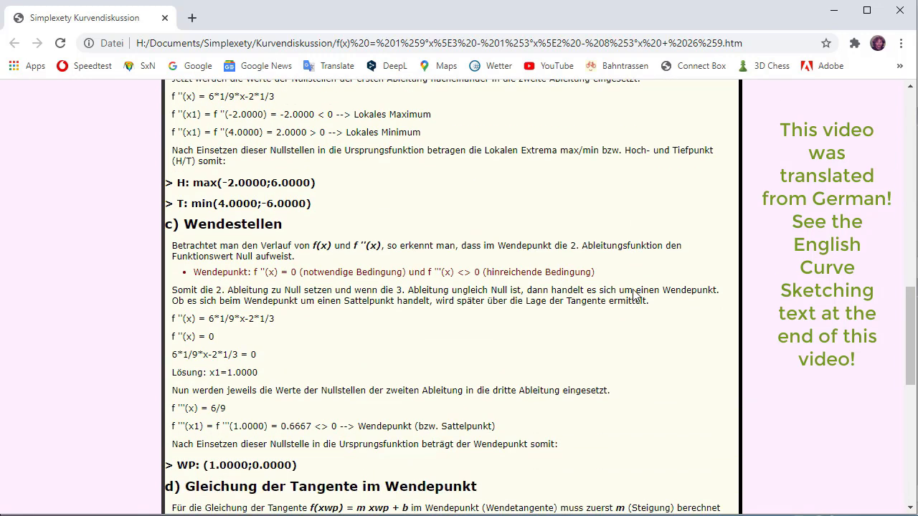
pyautogui.scroll(-1, 635, 292)
pyautogui.scroll(-1, 634, 289)
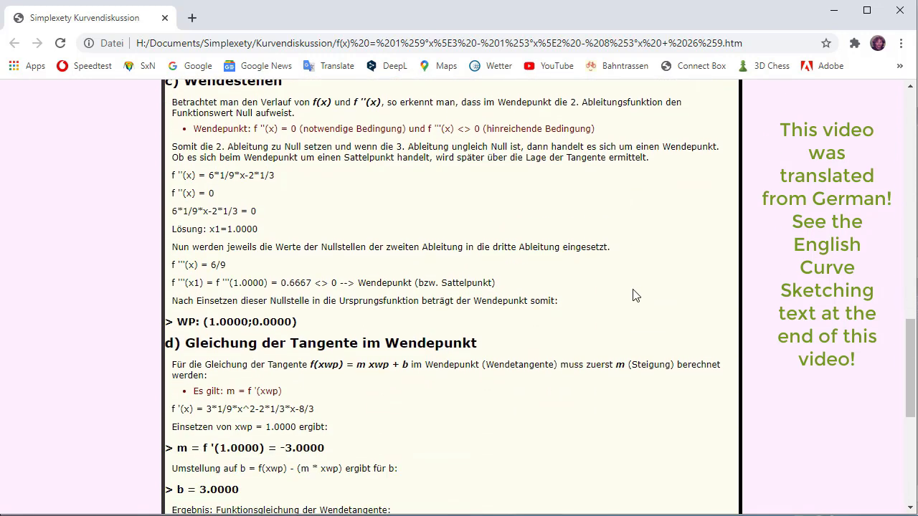
pyautogui.scroll(-1, 634, 295)
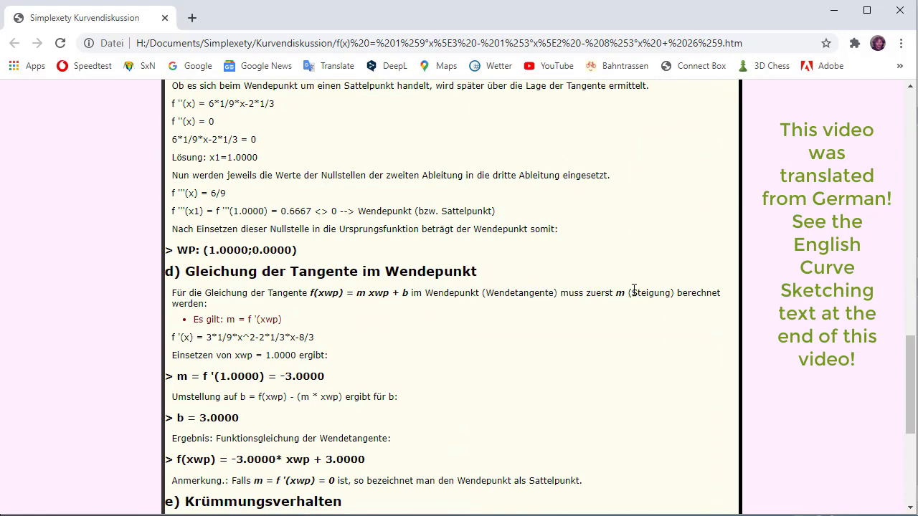
pyautogui.scroll(-1, 634, 289)
pyautogui.scroll(-1, 634, 289)
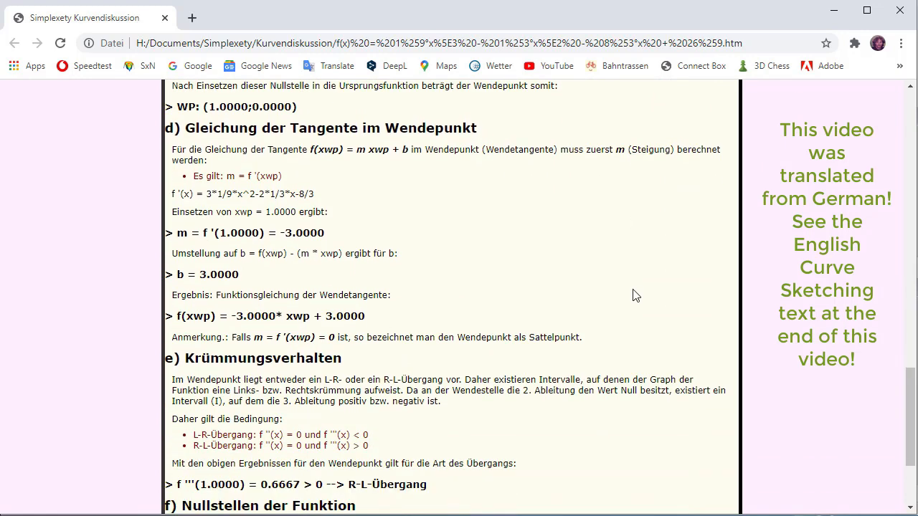
pyautogui.scroll(-1, 634, 296)
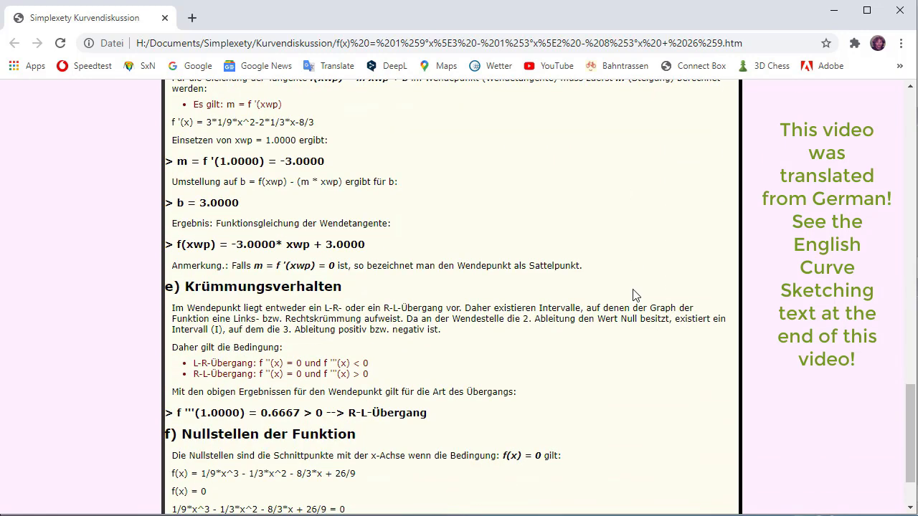
pyautogui.scroll(-1, 634, 296)
pyautogui.scroll(-1, 634, 296)
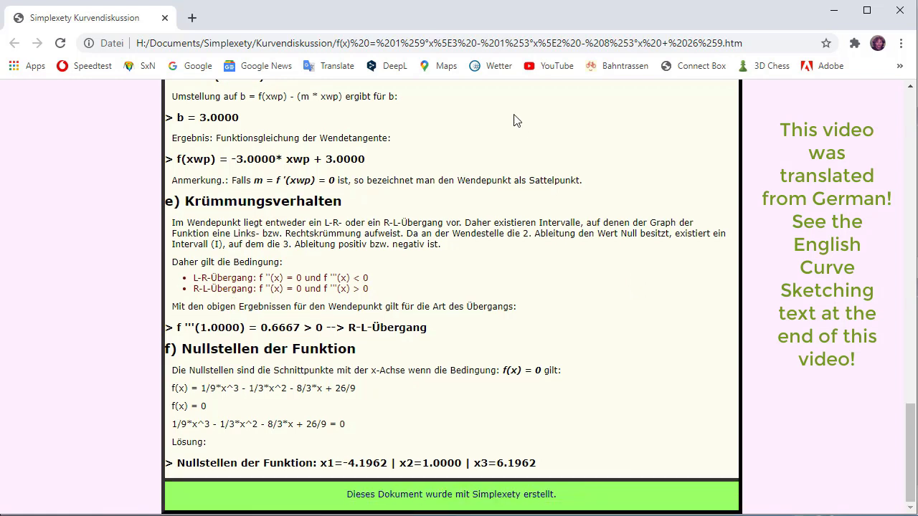
# Copy the file address of the curve discussion report and close both the browser and Simplexety.
pyautogui.click(484, 46)
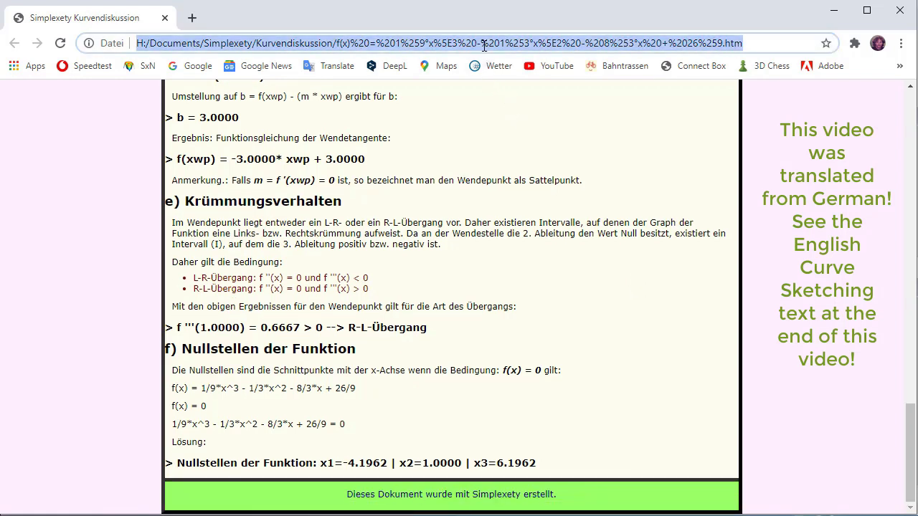
pyautogui.rightClick(482, 41)
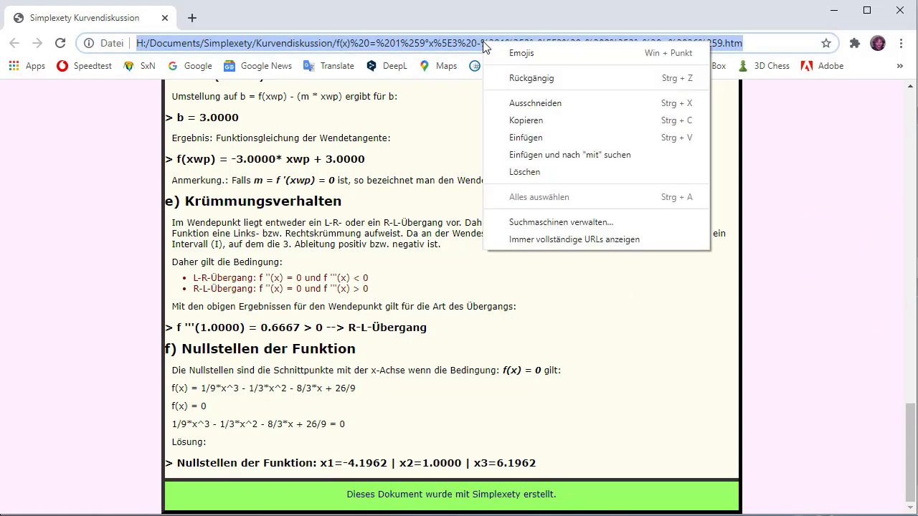
pyautogui.click(541, 117)
pyautogui.click(899, 10)
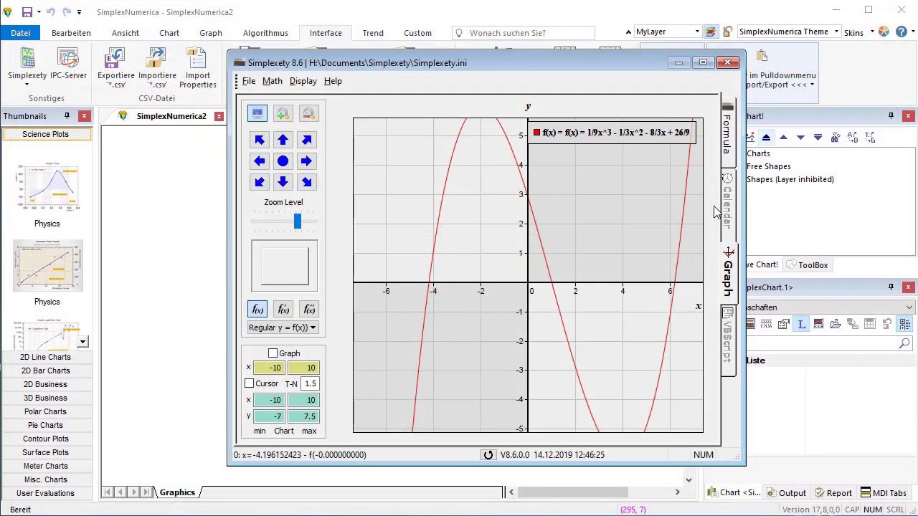
pyautogui.click(728, 63)
# Look through the curve discussion report in the HTML editor, down to the tangent equation section.
pyautogui.scroll(-3, 546, 376)
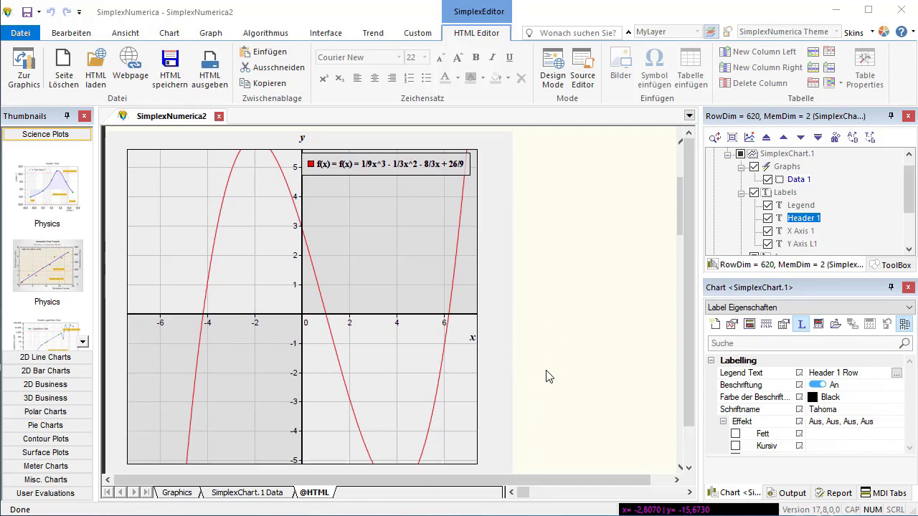
pyautogui.scroll(-12, 547, 376)
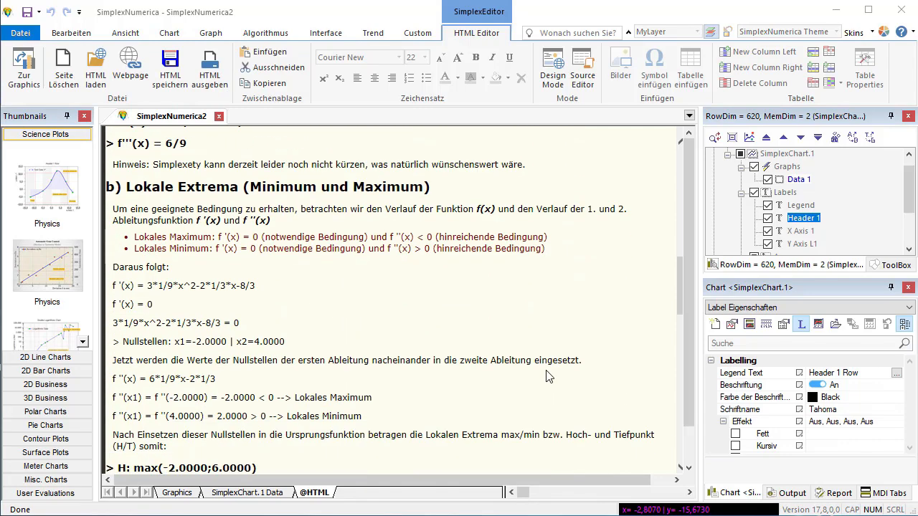
pyautogui.scroll(-14, 545, 369)
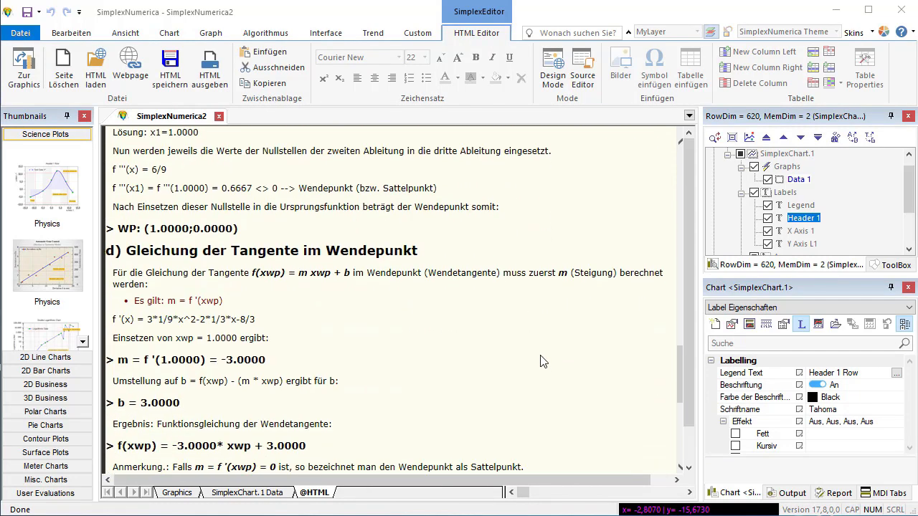
# Return to the graphics page, shift the chart slightly up and to the left, and move the HTML report label slightly to the right.
pyautogui.click(24, 68)
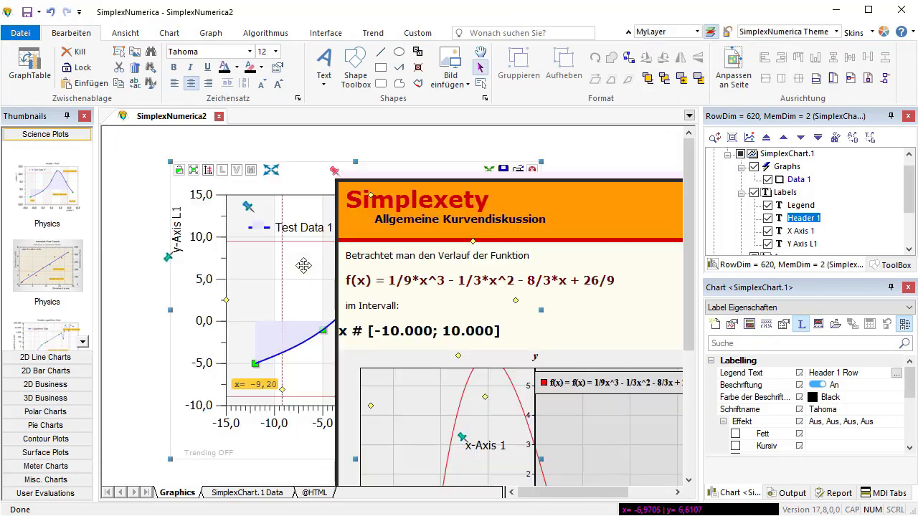
pyautogui.press('Delete')
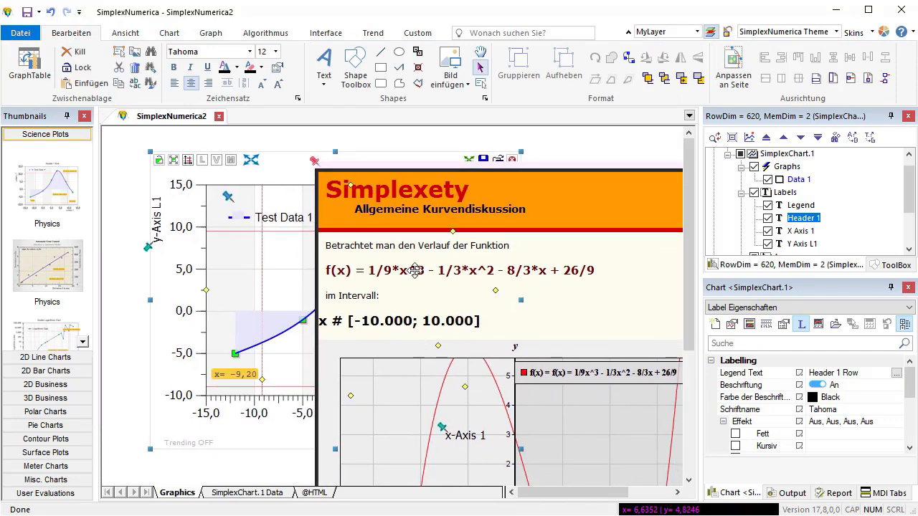
pyautogui.hotkey('ctrl', 'z')
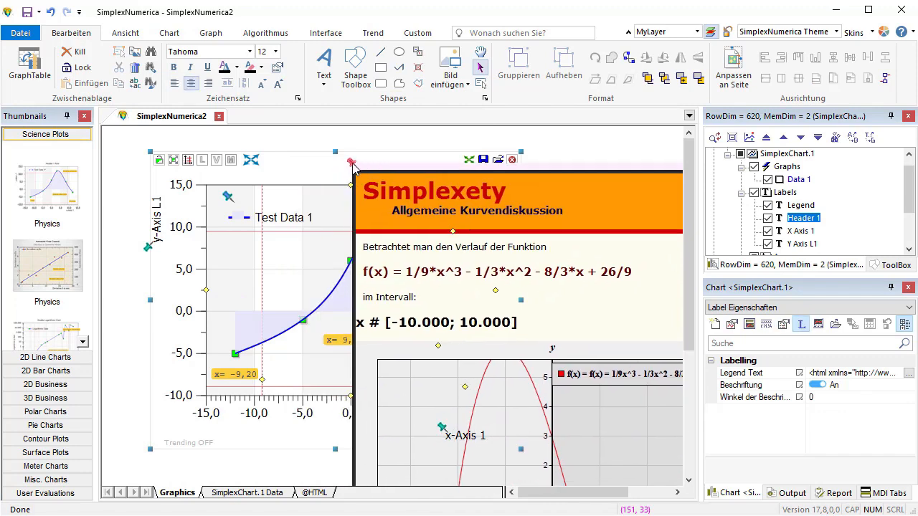
# Move the HTML report label further left on the page so that it covers the right half of the chart.
pyautogui.scroll(-5, 551, 334)
pyautogui.scroll(3, 551, 335)
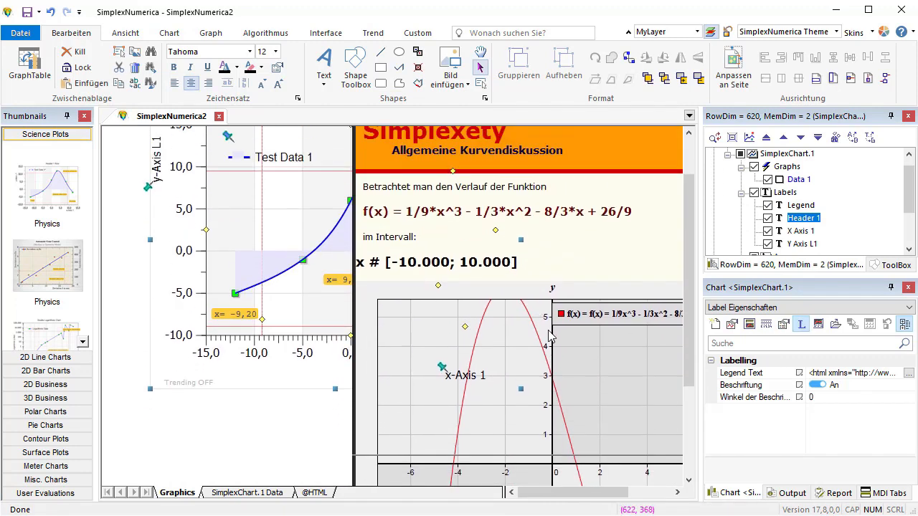
pyautogui.scroll(-5, 551, 335)
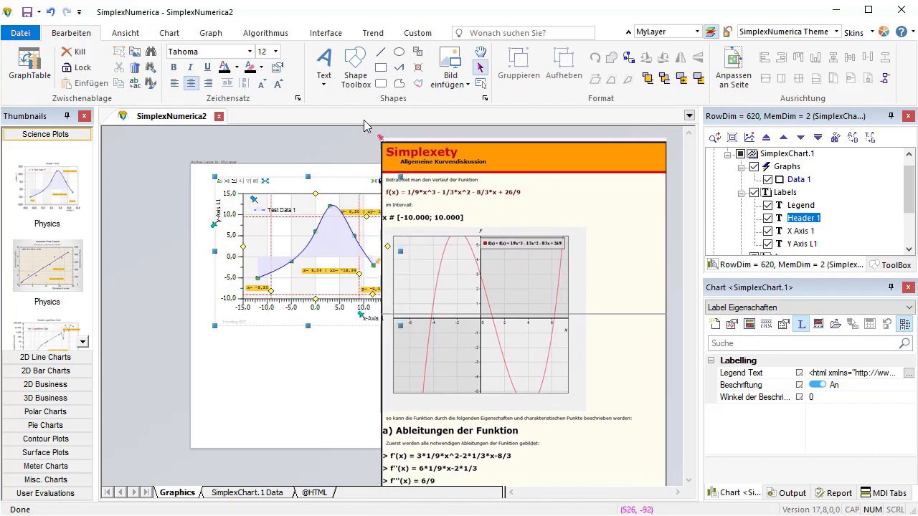
pyautogui.moveTo(364, 121); pyautogui.dragTo(305, 138)
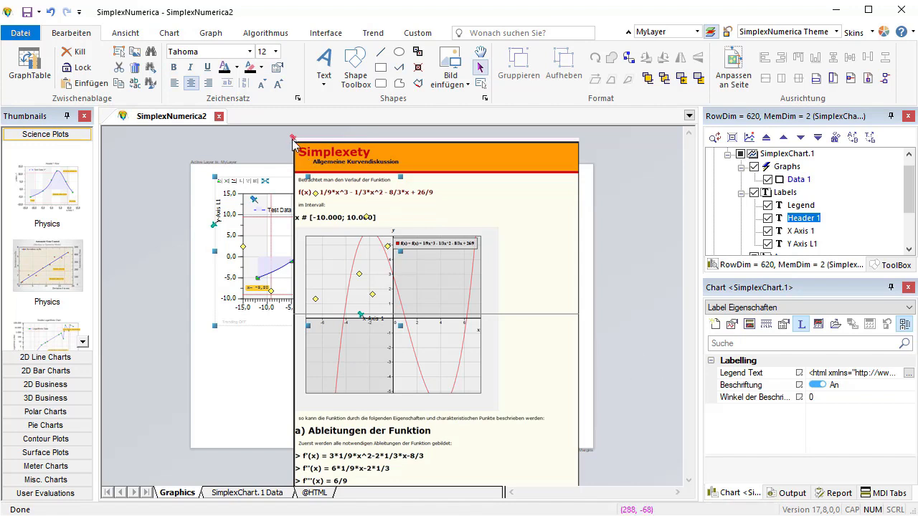
pyautogui.moveTo(293, 136)
pyautogui.mouseDown()
pyautogui.moveTo(379, 137)
pyautogui.moveTo(328, 123)
pyautogui.moveTo(266, 151)
pyautogui.moveTo(265, 167)
pyautogui.moveTo(293, 141)
pyautogui.moveTo(328, 146)
pyautogui.moveTo(294, 141)
pyautogui.mouseUp()
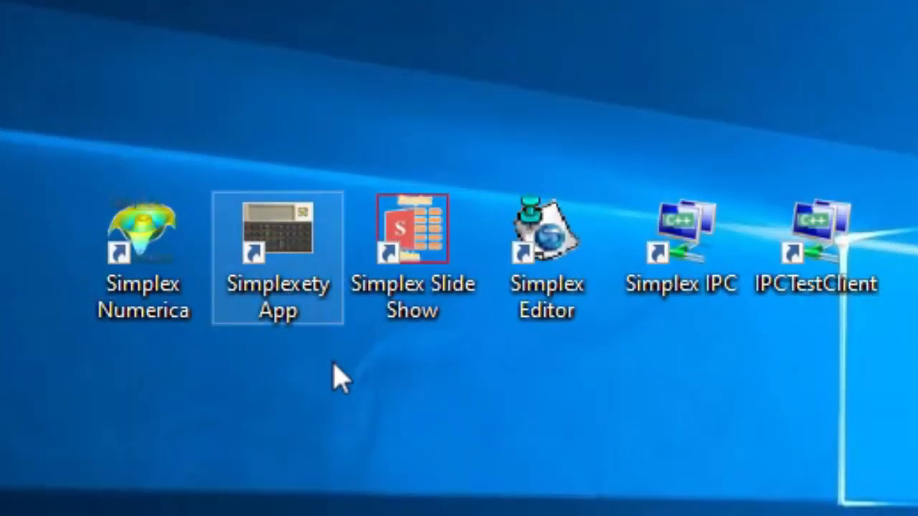
# Start the Simplexety app from the desktop, dismiss its notice and move its window to the middle of the desktop.
pyautogui.doubleClick(283, 291)
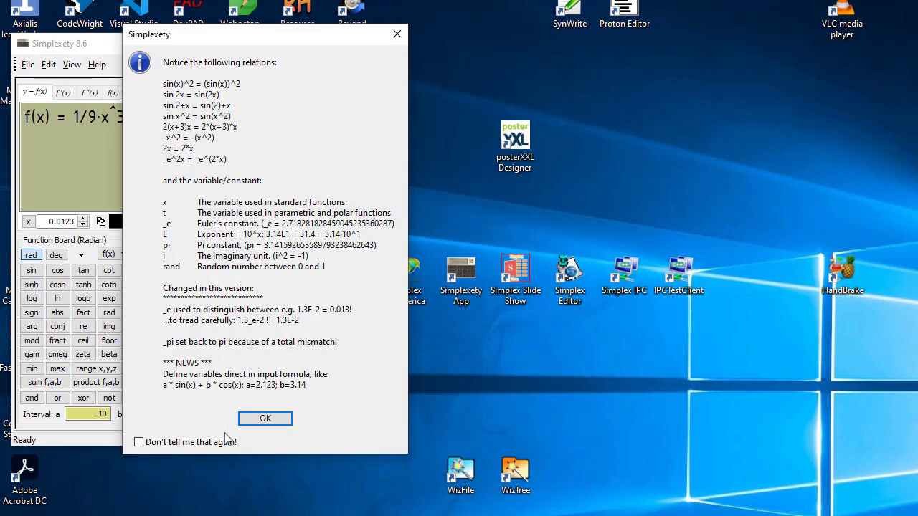
pyautogui.click(265, 419)
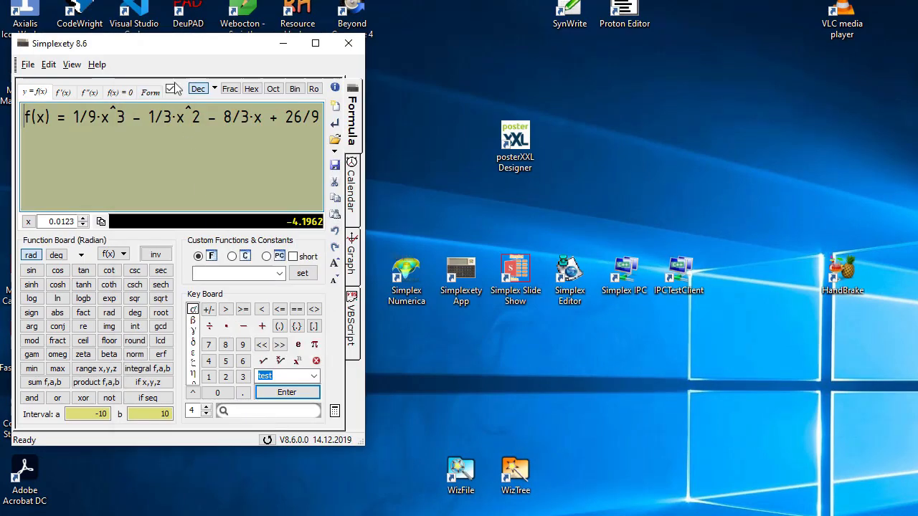
pyautogui.moveTo(166, 50); pyautogui.dragTo(439, 106)
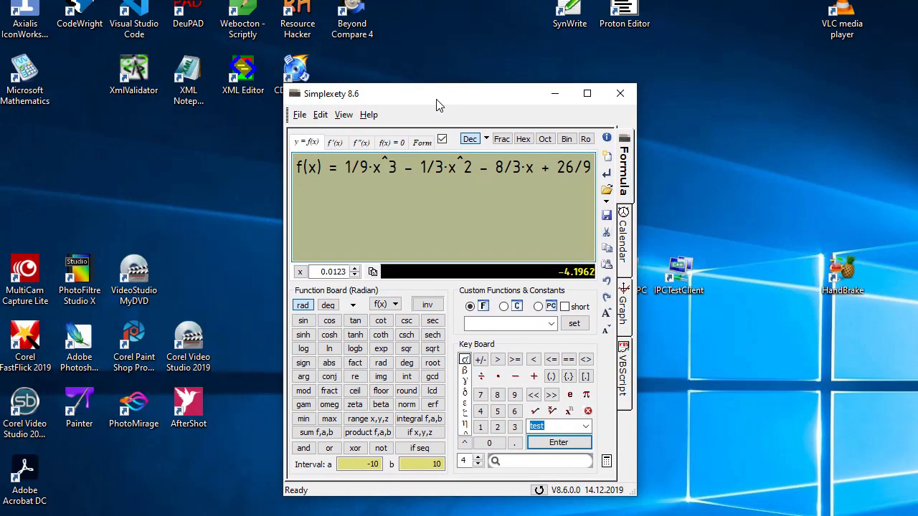
# Clear the formula and load the file Klassenarbeit Aufgabe 1.sp from the Kurvendiskussion folder.
pyautogui.click(607, 157)
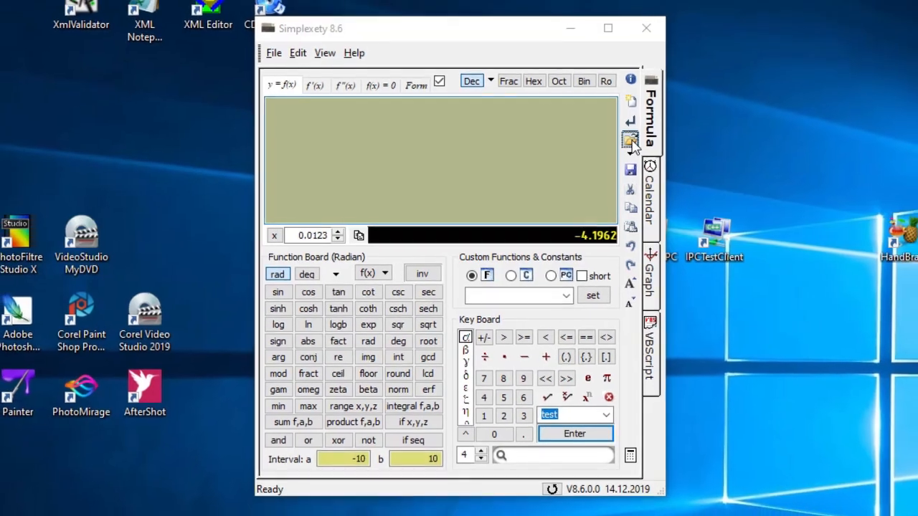
pyautogui.click(630, 141)
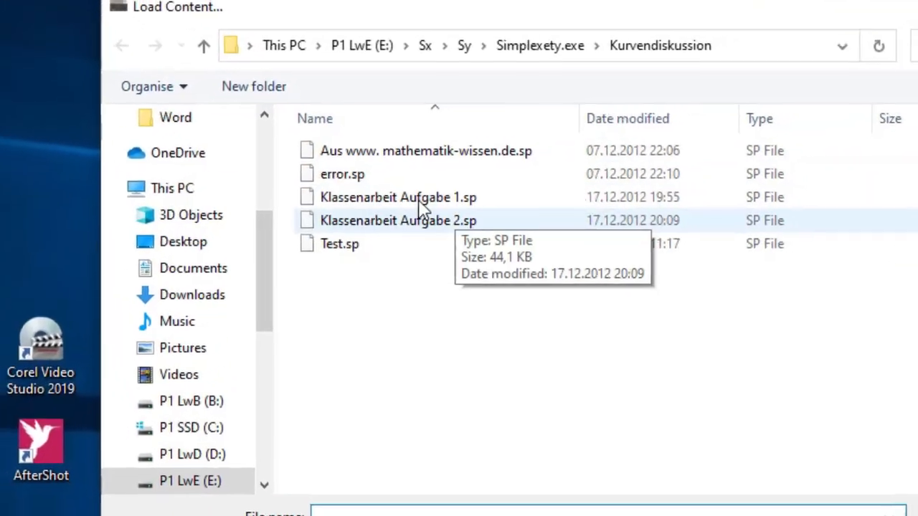
pyautogui.doubleClick(422, 200)
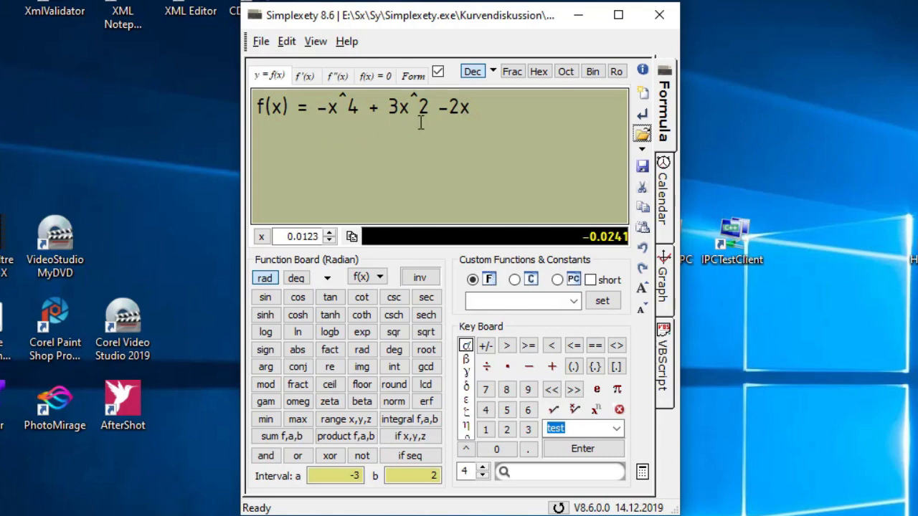
# Show the graph of f(x) = -x^4 + 3x^2 -2x and zoom in on the region from about x = 0.3 to 1.7.
pyautogui.click(663, 279)
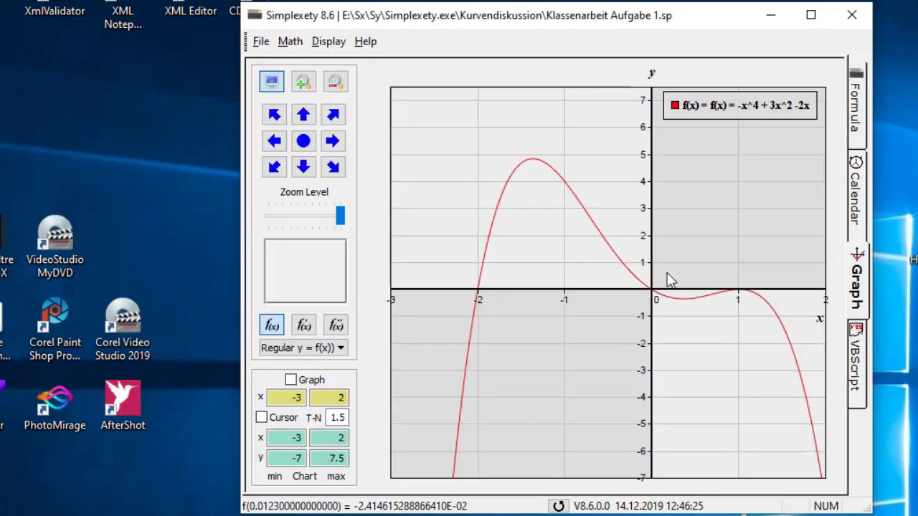
pyautogui.moveTo(743, 290)
pyautogui.click(303, 84)
pyautogui.moveTo(676, 259); pyautogui.dragTo(798, 330)
pyautogui.moveTo(600, 270)
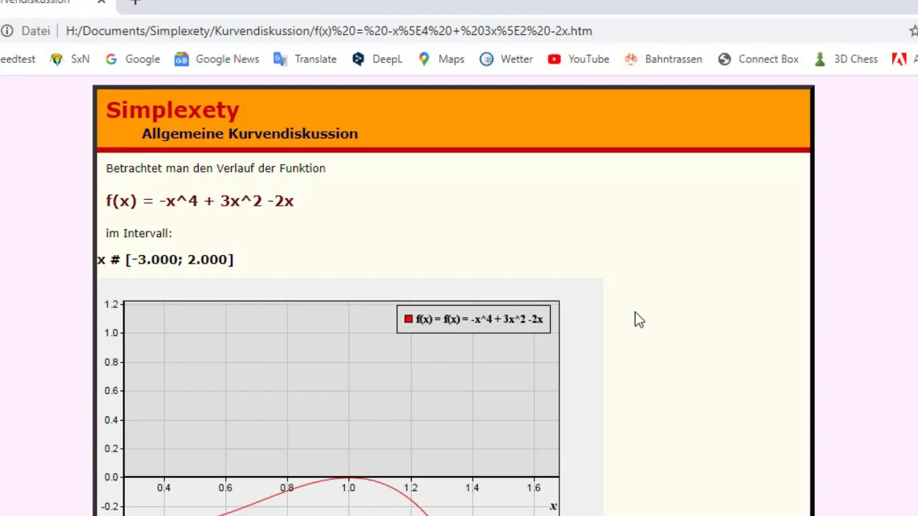
# Read through the quartic function's curve discussion report, from the plot and derivatives through extrema, inflection points, tangents and curvature to the zeros.
pyautogui.scroll(-5, 294, 223)
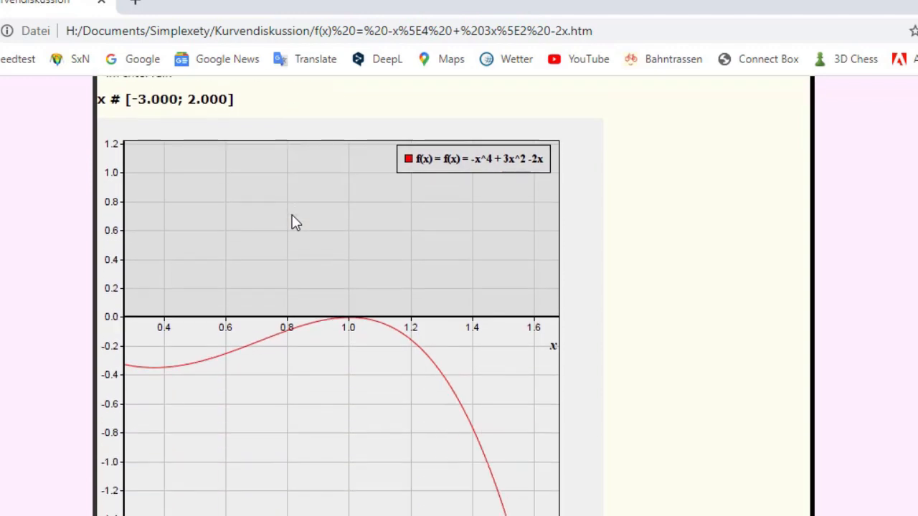
pyautogui.scroll(-2, 428, 311)
pyautogui.scroll(-2, 428, 312)
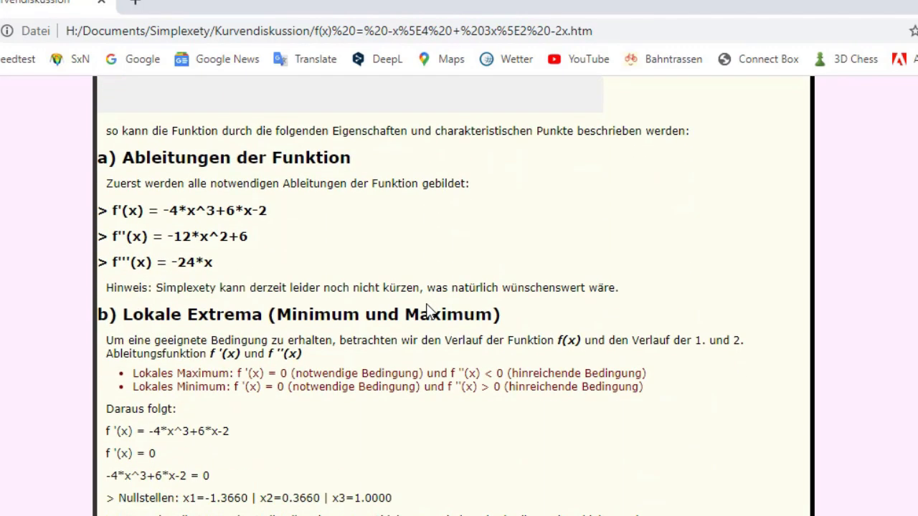
pyautogui.scroll(-1, 428, 311)
pyautogui.scroll(-2, 428, 305)
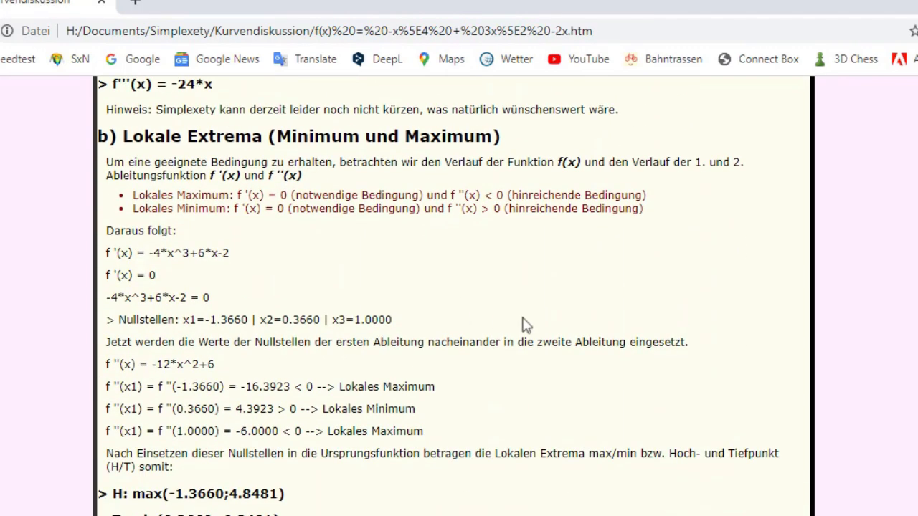
pyautogui.scroll(-2, 683, 343)
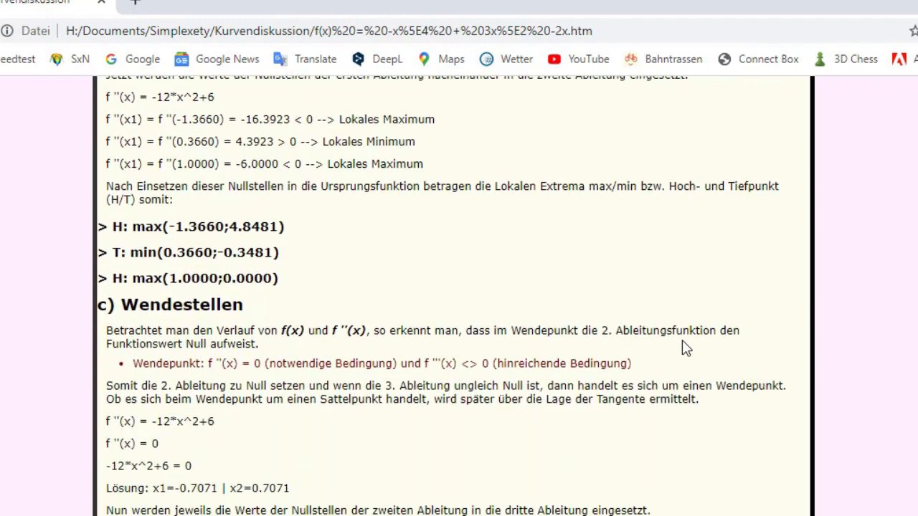
pyautogui.scroll(-2, 683, 343)
pyautogui.scroll(-2, 682, 343)
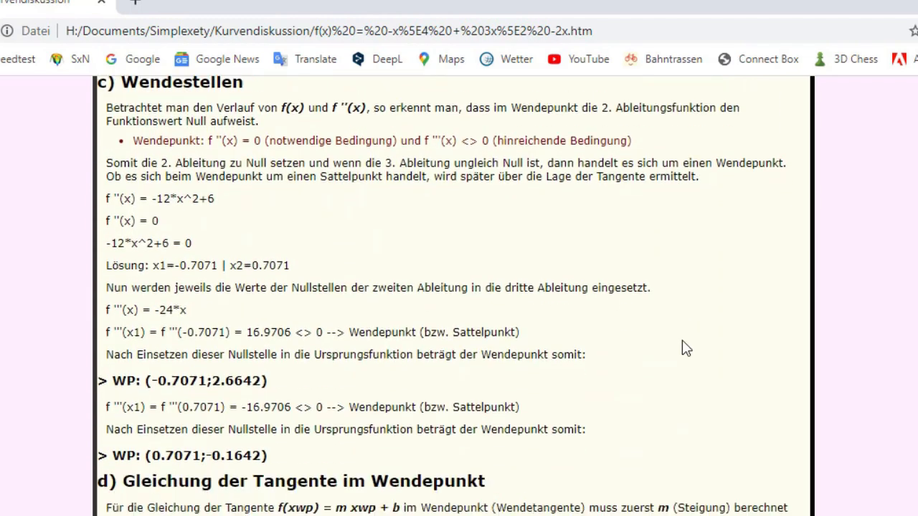
pyautogui.scroll(-2, 682, 340)
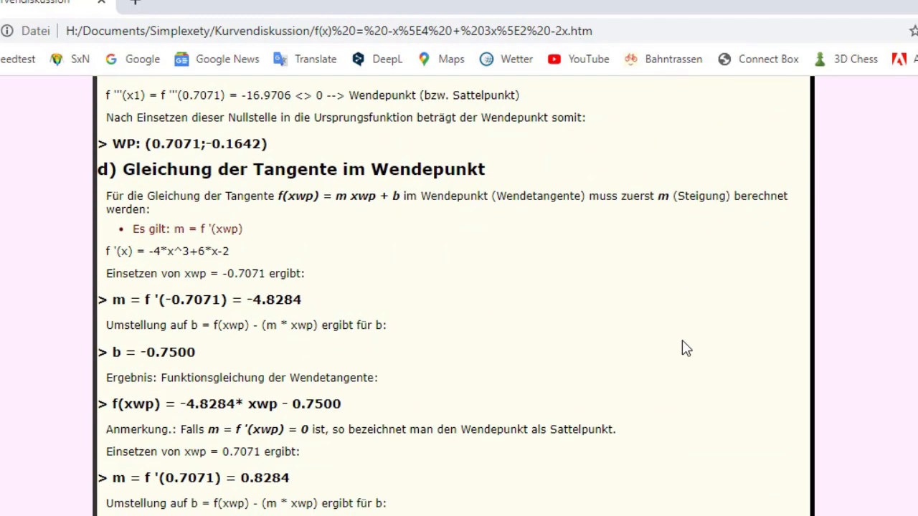
pyautogui.scroll(-3, 682, 340)
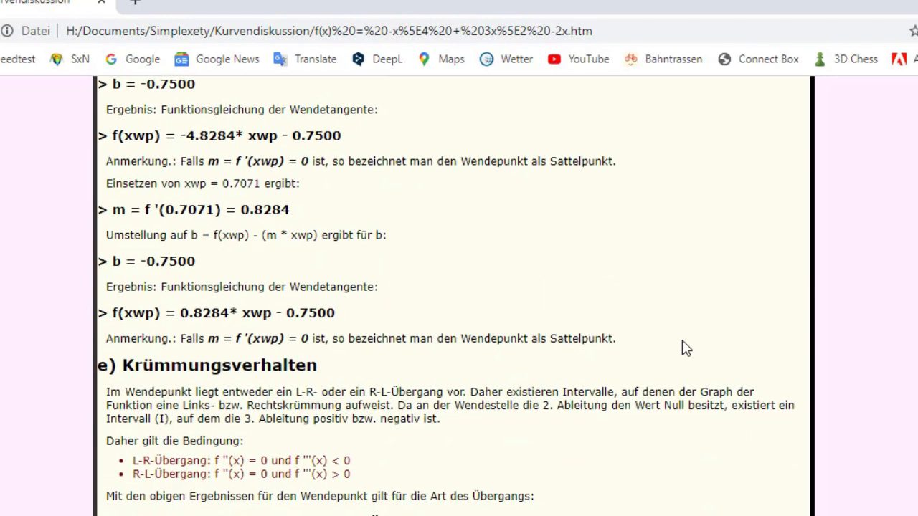
pyautogui.scroll(-3, 682, 340)
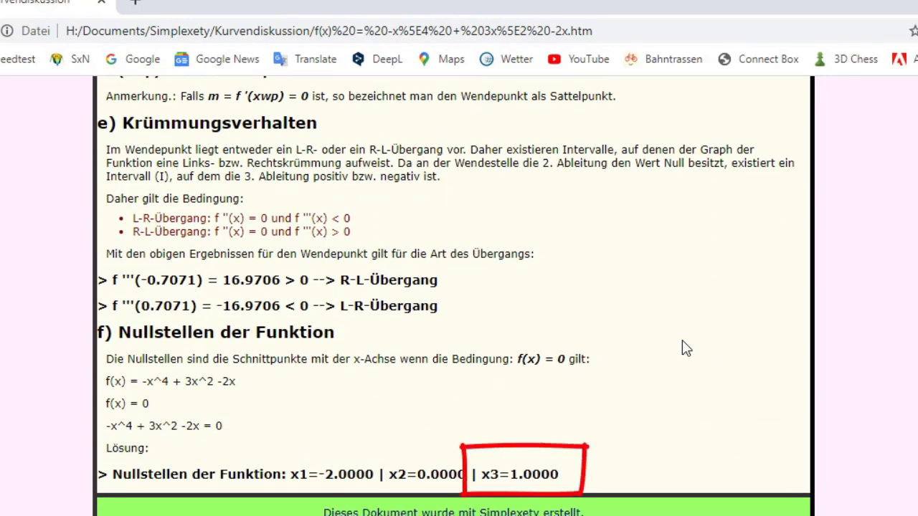
pyautogui.scroll(20, 682, 340)
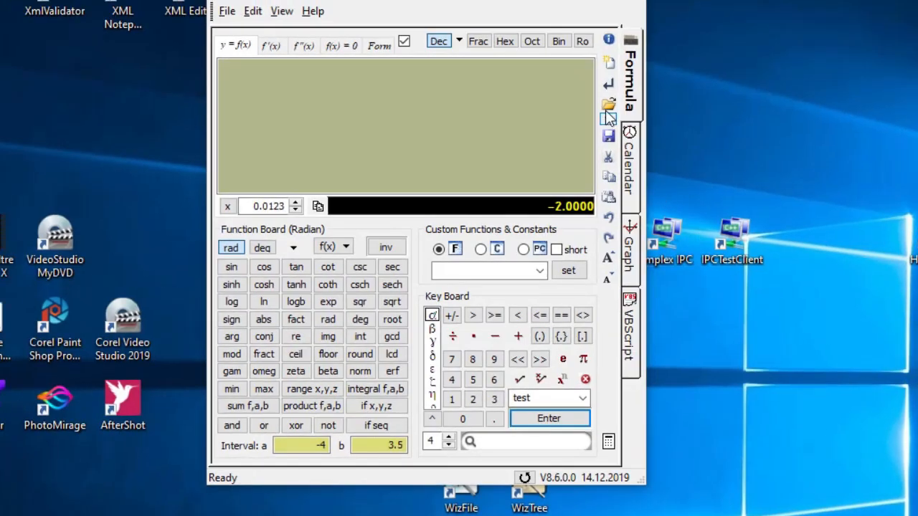
# Load the file Klassenarbeit Aufgabe 2.sp from the Kurvendiskussion folder.
pyautogui.click(606, 105)
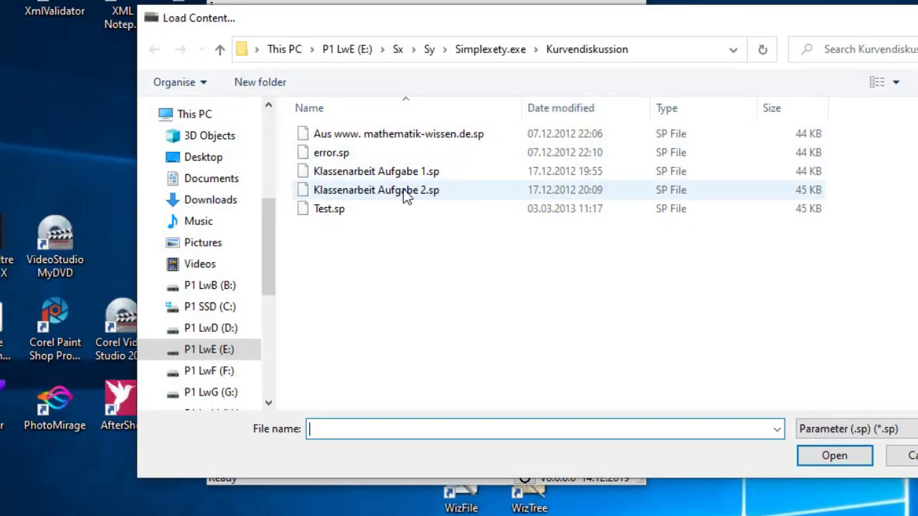
pyautogui.click(404, 193)
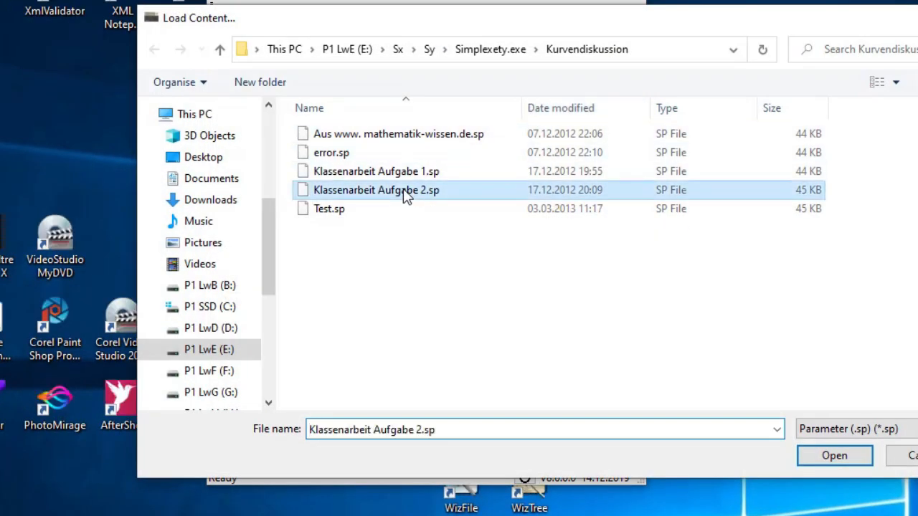
pyautogui.click(835, 456)
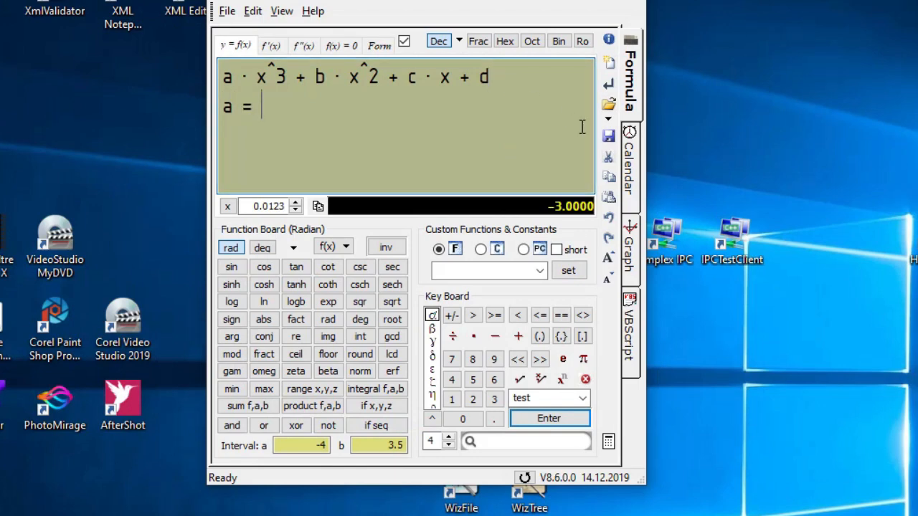
# Below the formula a · x^3 + b · x^2 + c · x + d, define a = 2; b = 1; c = 5; d = 10 and evaluate it.
pyautogui.write(';')
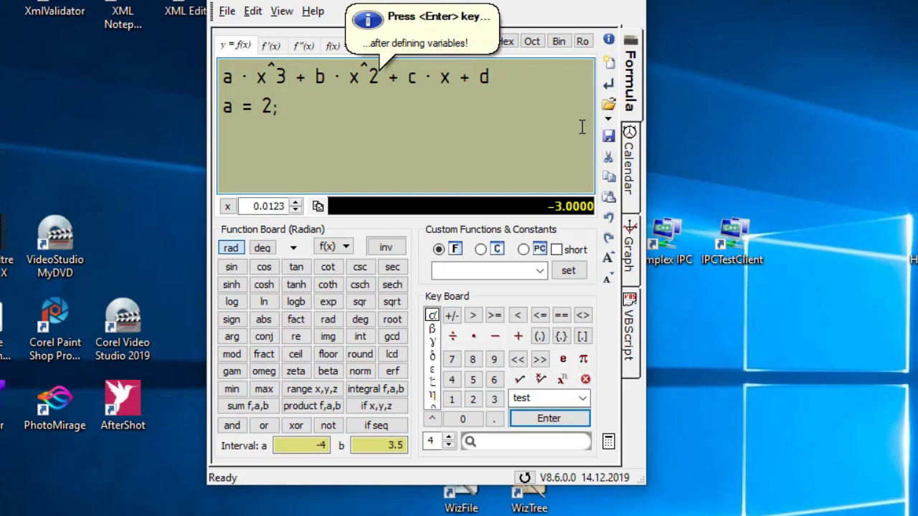
pyautogui.press('Return')
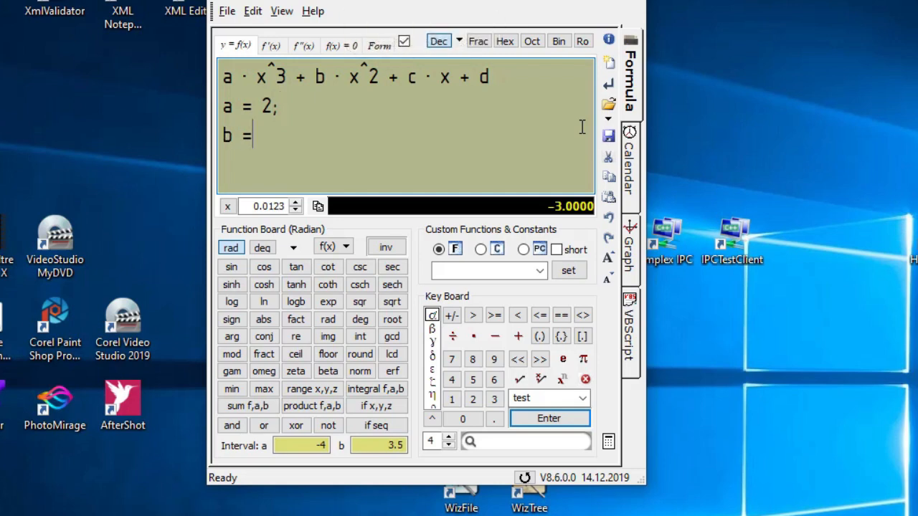
pyautogui.write('b = 1; c = 5; d ')
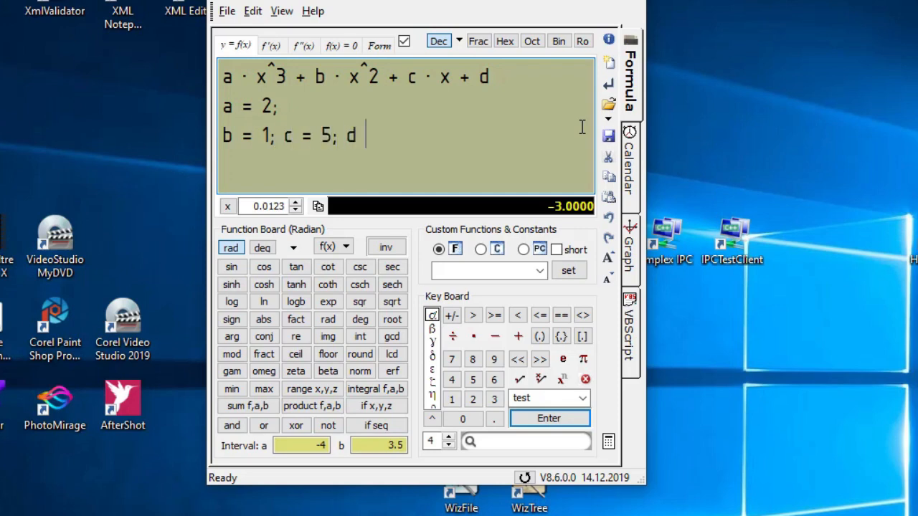
pyautogui.write('= 10')
pyautogui.click(544, 417)
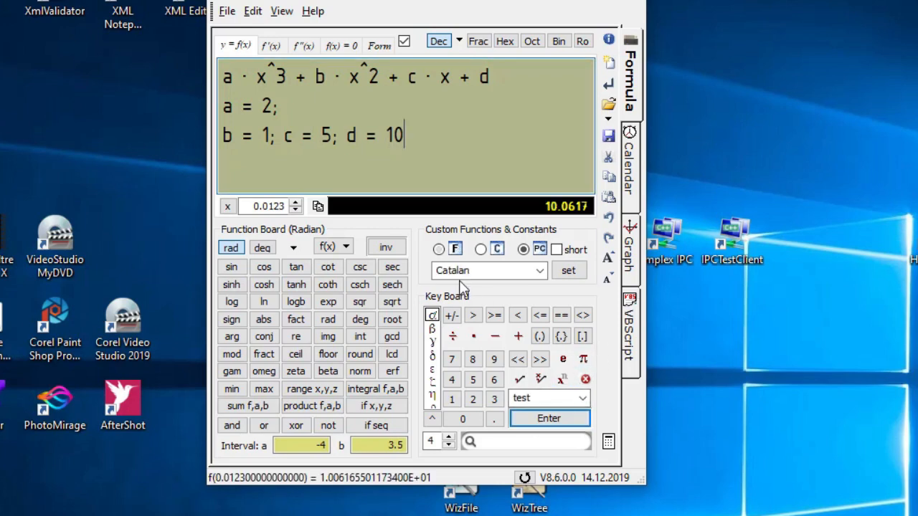
# Show the graph of the general cubic function, set the chart's y maximum to 20 and inspect the curve's zero.
pyautogui.click(631, 276)
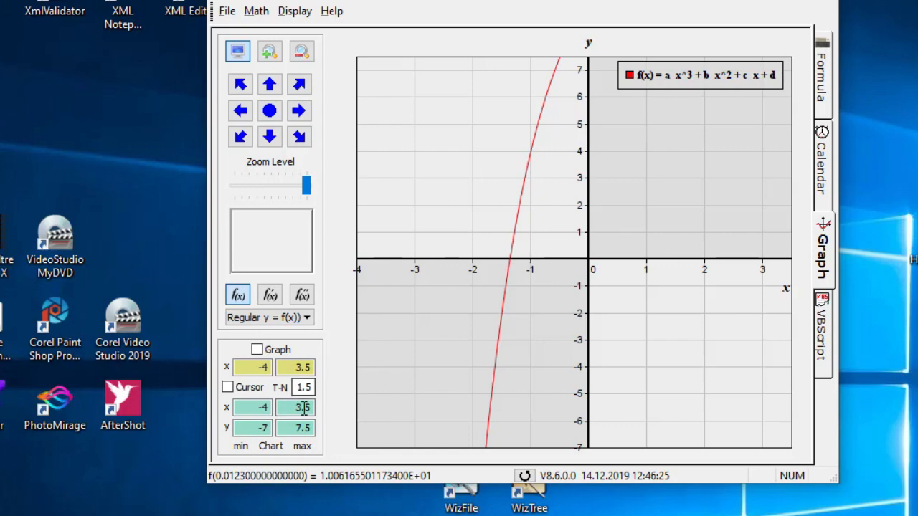
pyautogui.doubleClick(293, 428)
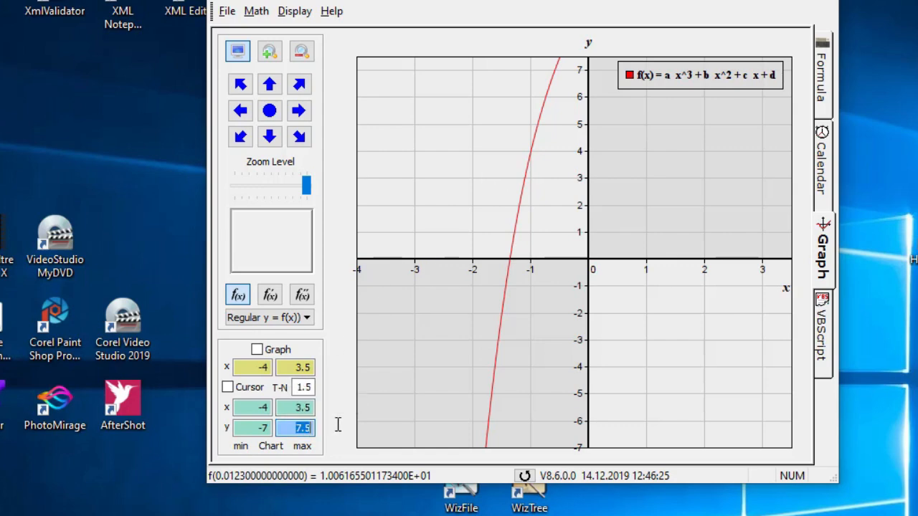
pyautogui.write('20')
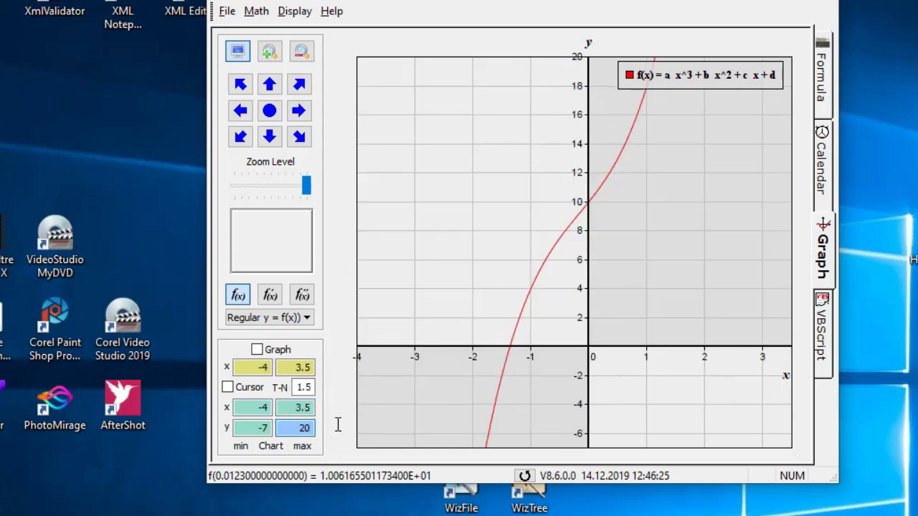
pyautogui.moveTo(509, 354)
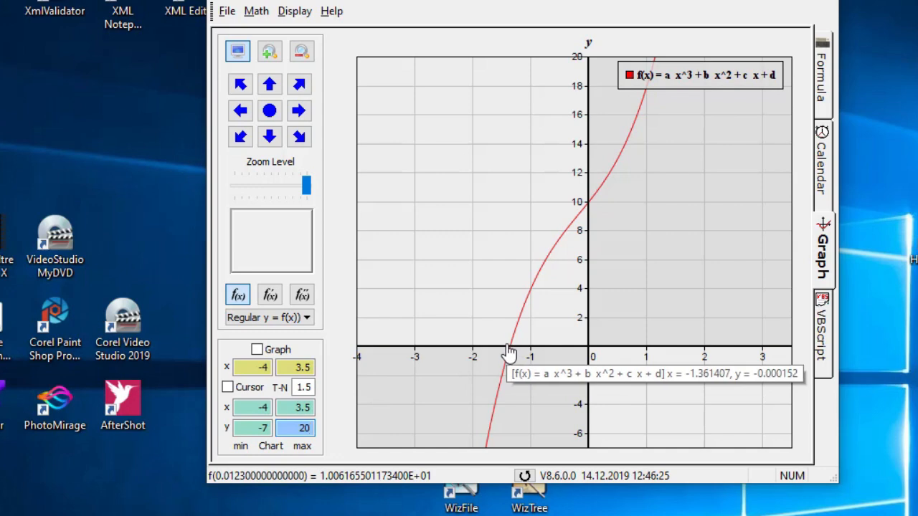
# Generate the German Kurvendiskussion report for the general cubic function and look through it down to the derivatives and local extrema.
pyautogui.click(256, 10)
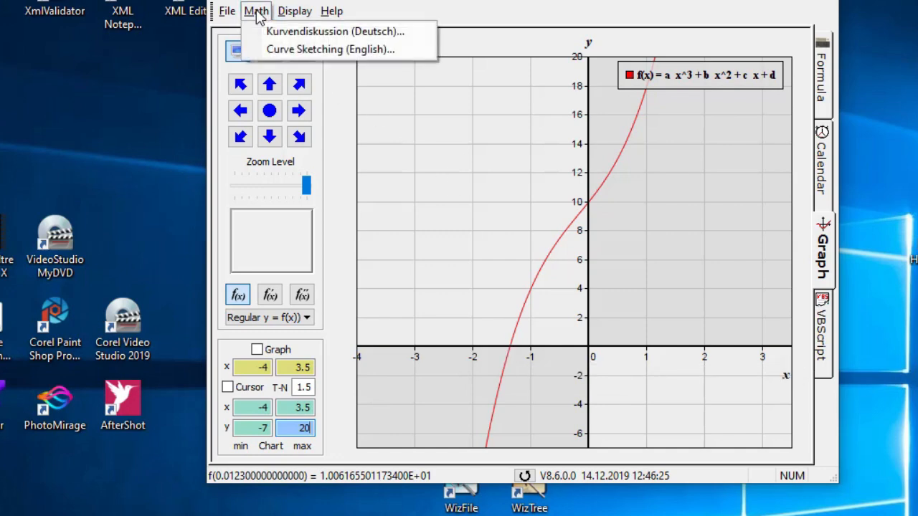
pyautogui.click(265, 32)
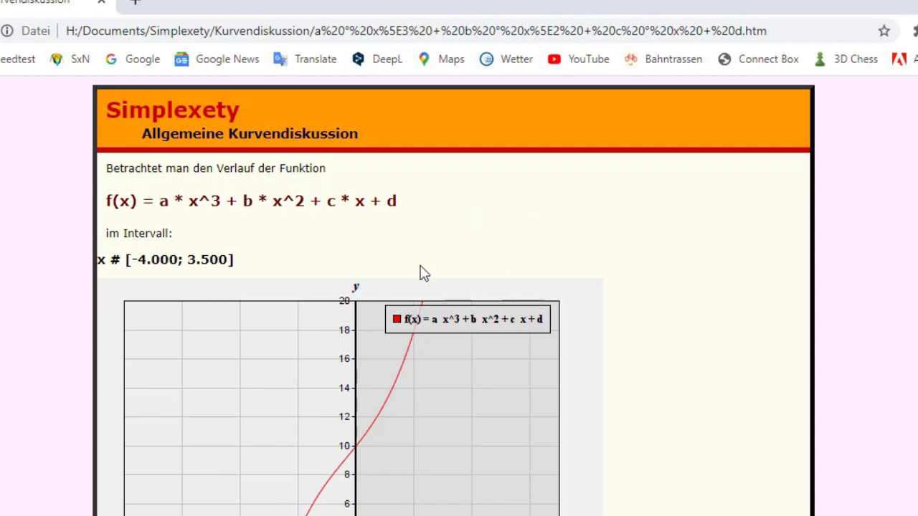
pyautogui.scroll(-1, 655, 332)
pyautogui.scroll(-7, 654, 331)
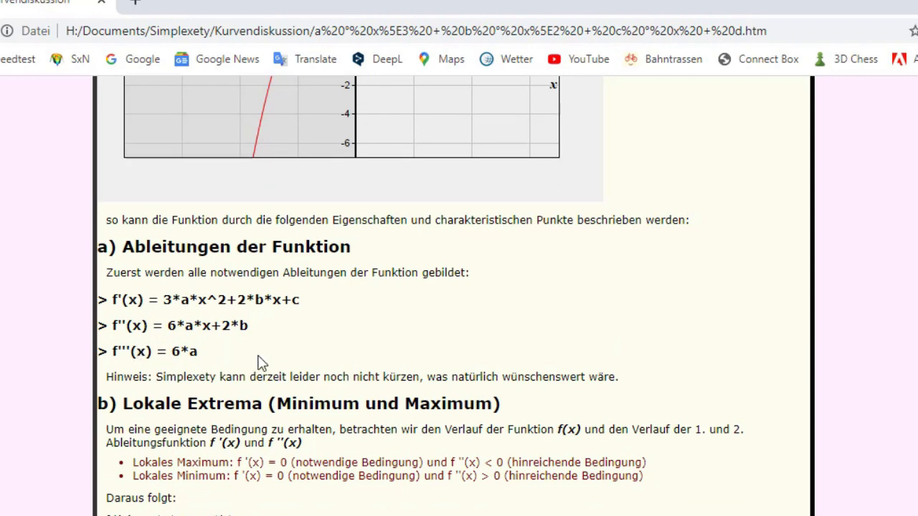
# Read the cubic function's report down to the Nullstellen section, and zoom into the curve's x-axis crossing on the Simplexety graph.
pyautogui.scroll(-4, 424, 362)
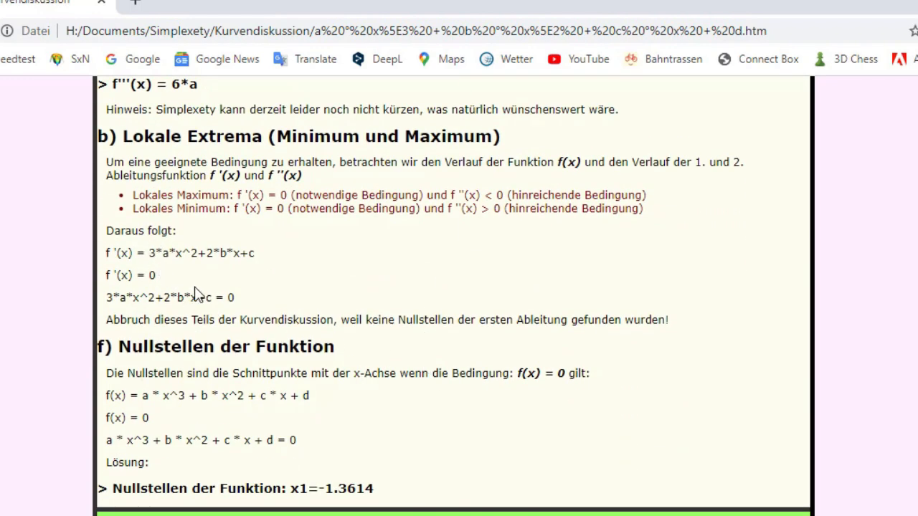
pyautogui.scroll(-1, 201, 308)
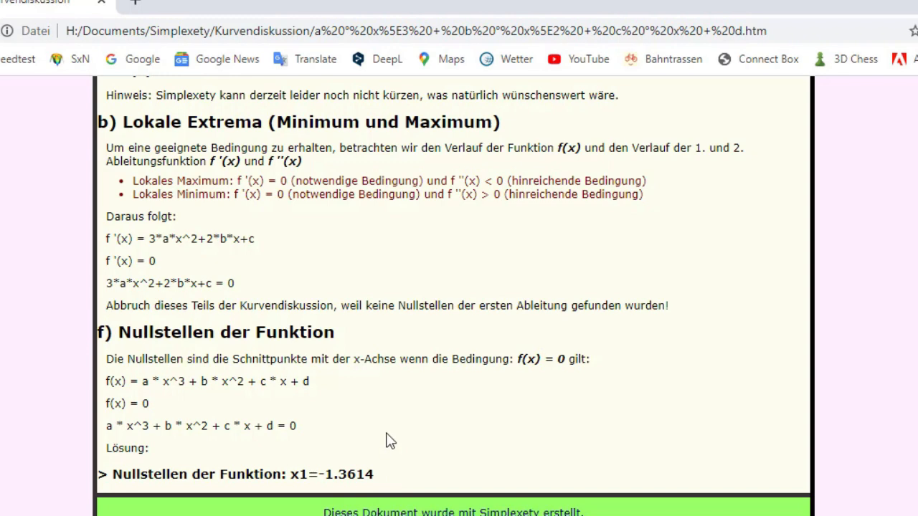
pyautogui.hotkey('alt', 'Tab')
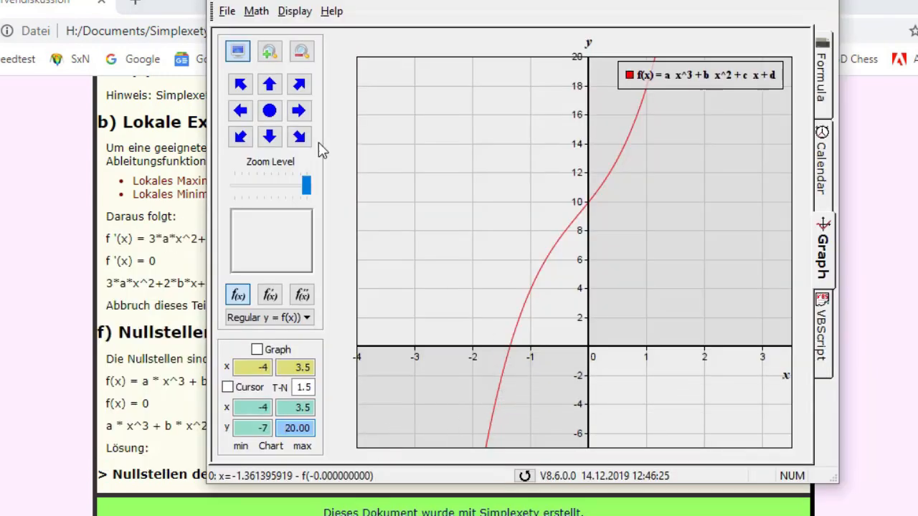
pyautogui.click(268, 51)
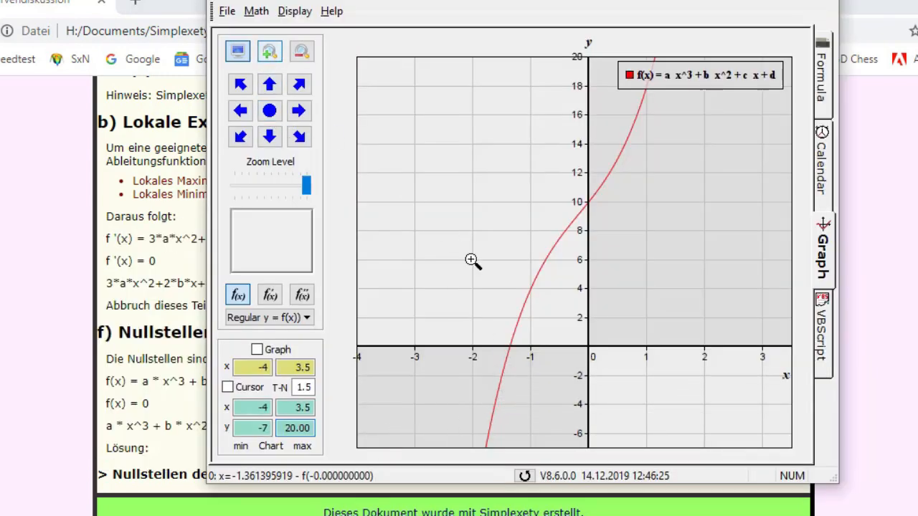
pyautogui.moveTo(473, 328); pyautogui.dragTo(553, 372)
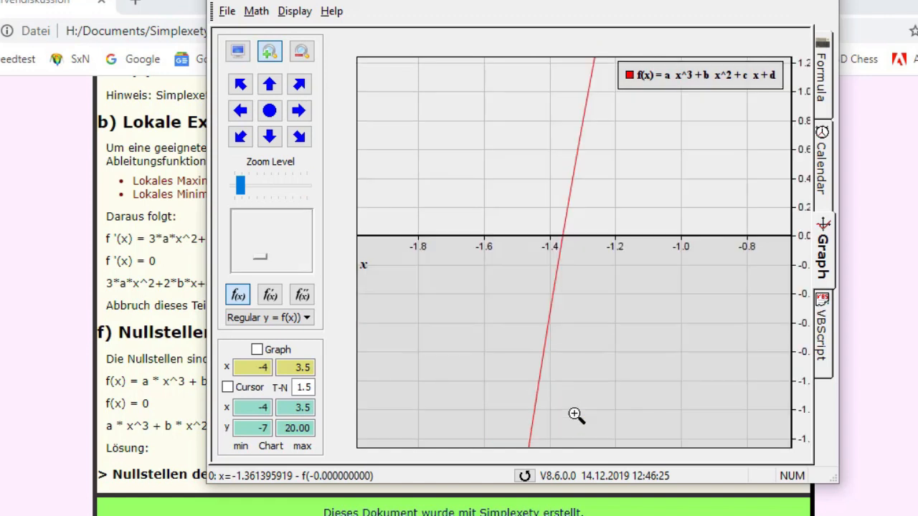
pyautogui.moveTo(564, 248)
pyautogui.moveTo(554, 283)
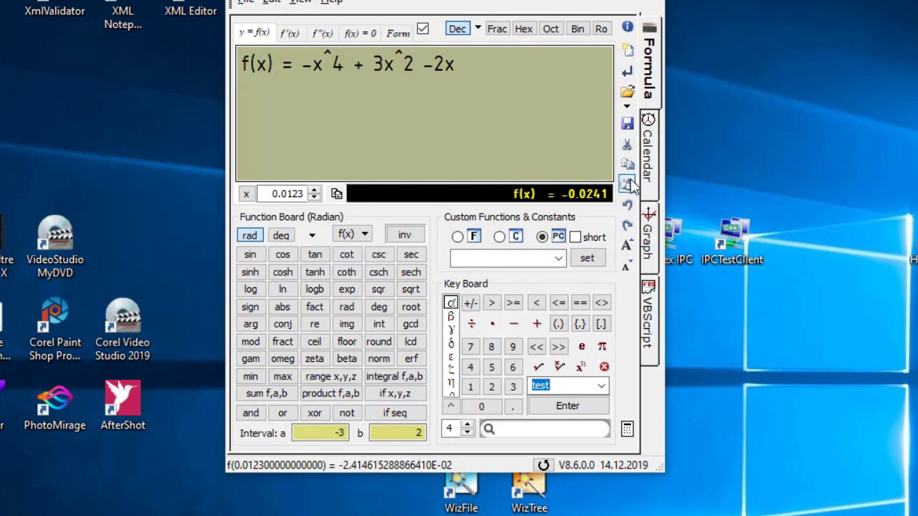
# Show the graph of f(x) = -x^4 + 3x^2 -2x, generate its English curve sketching report and look through it down to the local extrema.
pyautogui.click(651, 238)
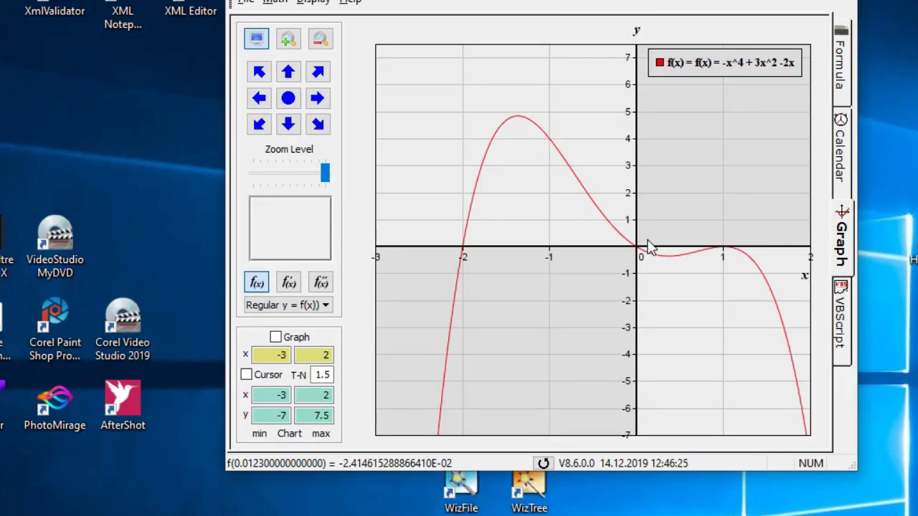
pyautogui.click(275, 3)
pyautogui.click(332, 39)
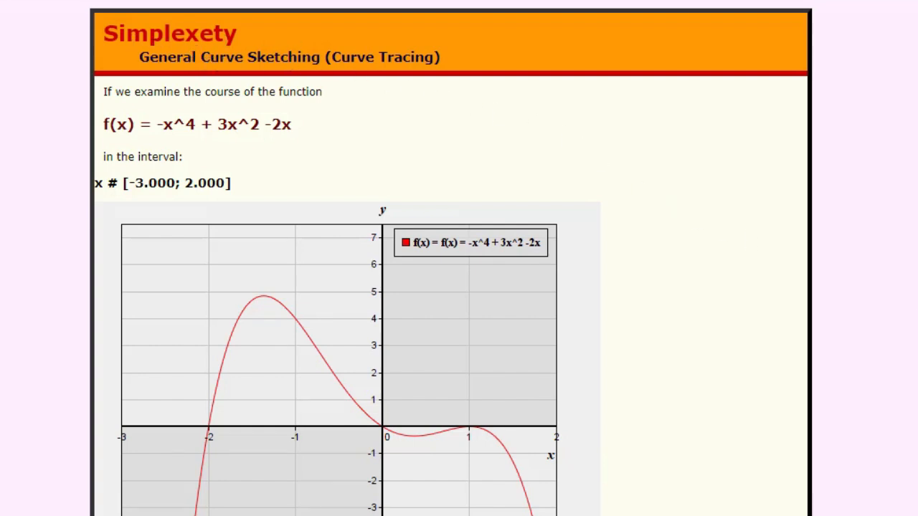
pyautogui.scroll(-4, 451, 259)
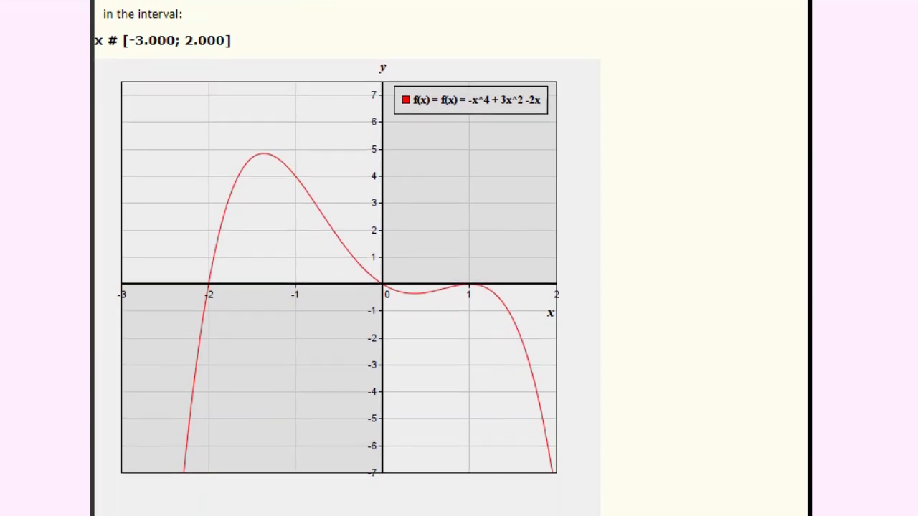
pyautogui.scroll(-5, 347, 258)
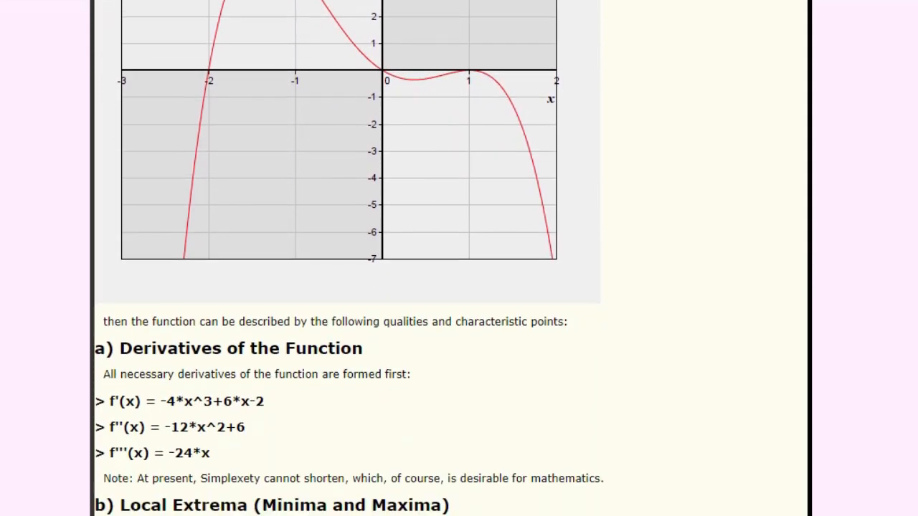
pyautogui.scroll(-5, 347, 258)
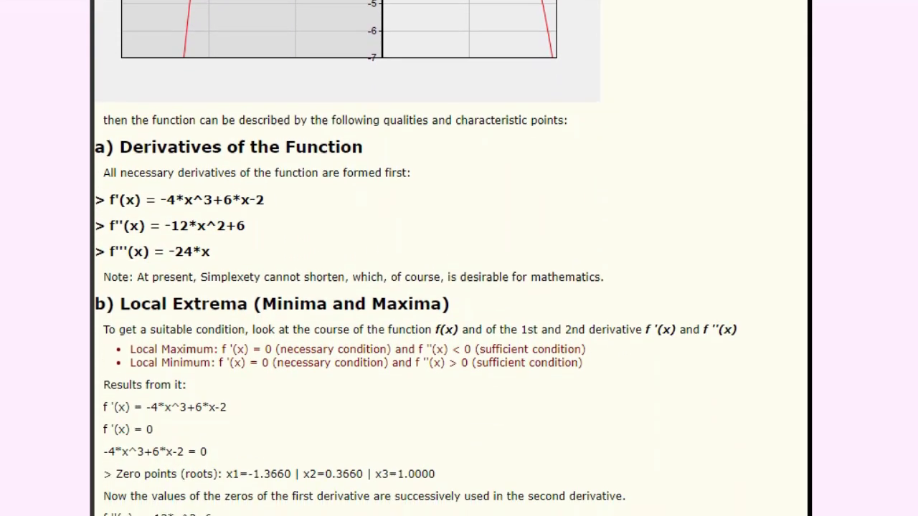